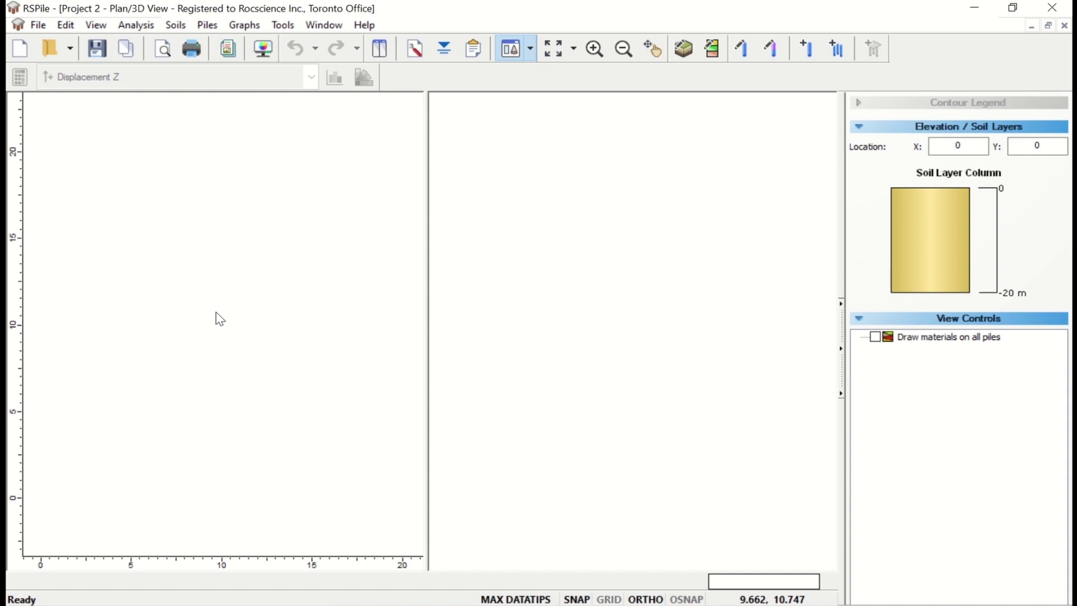
Step: Choose Individual Pile Analysis, Axially Loaded in Project Settings, keeping 50 segments and 100 iterations
click(145, 28)
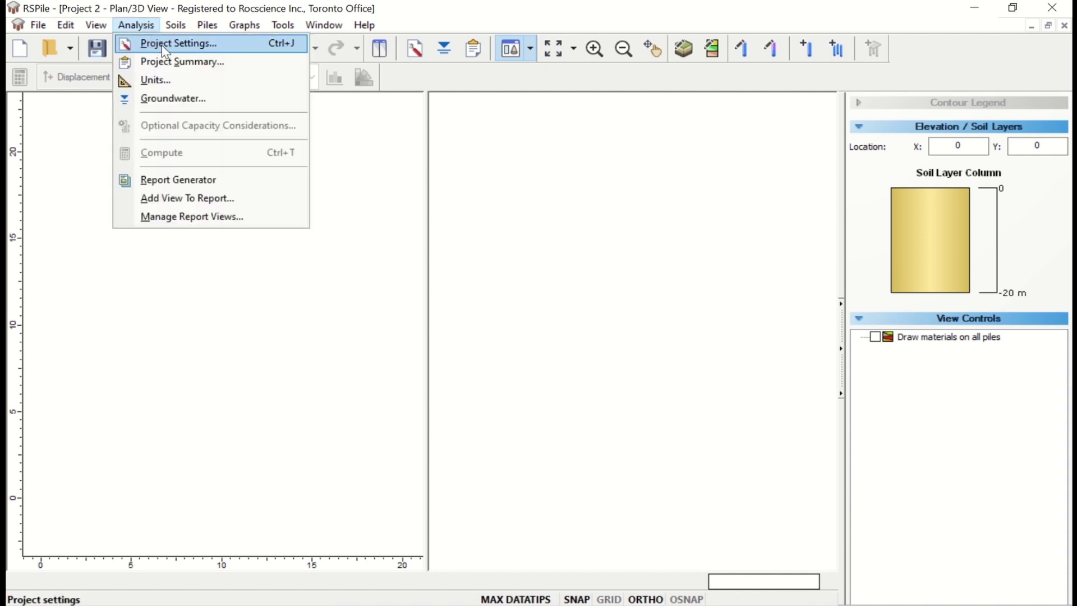
click(72, 121)
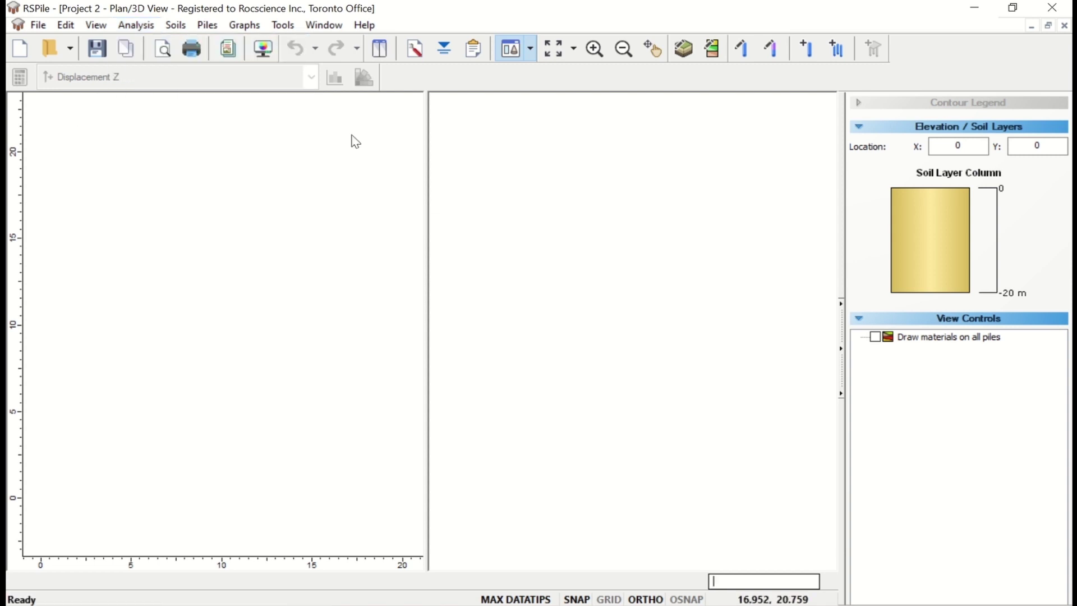
click(415, 62)
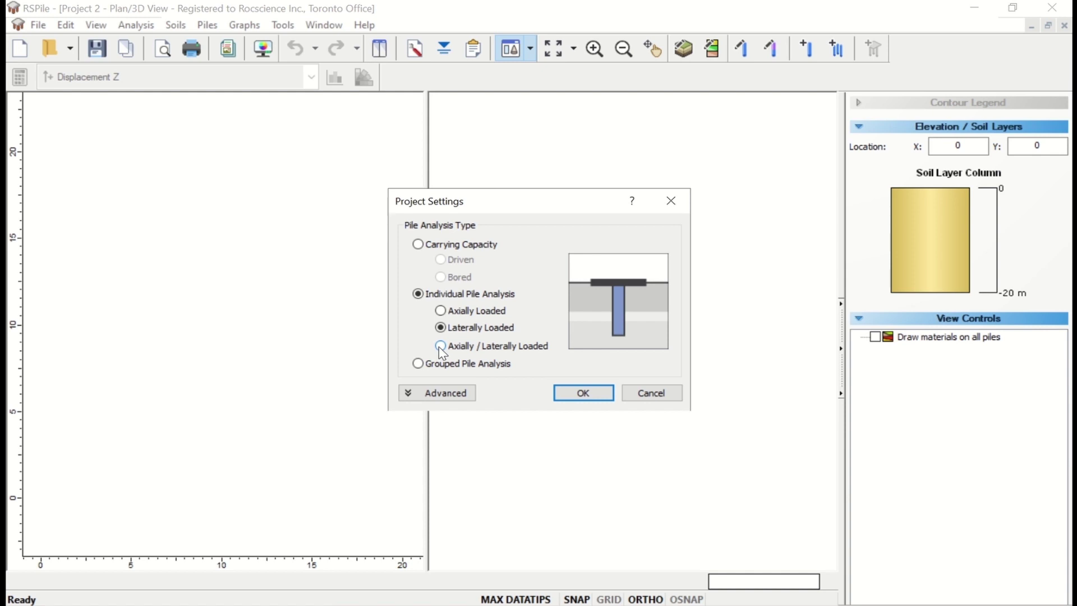
click(454, 312)
click(422, 388)
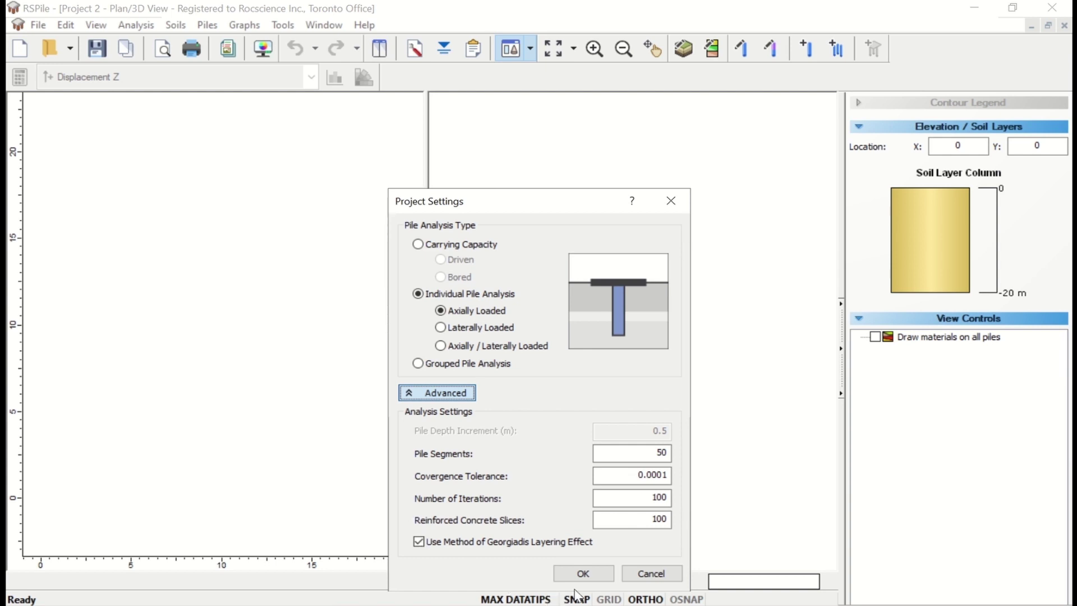
click(584, 573)
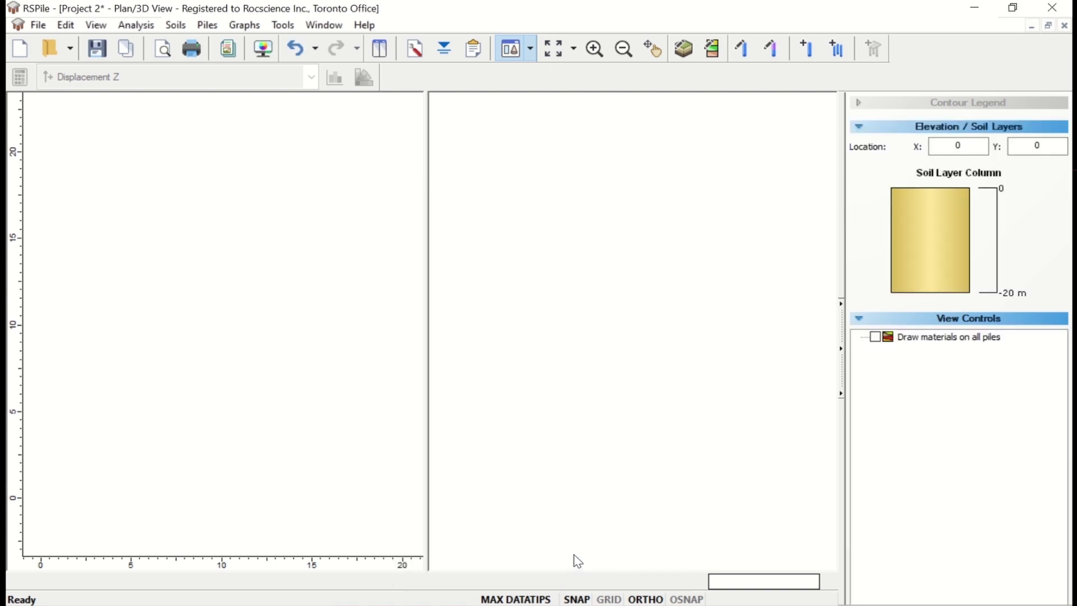
Step: Open Soil Properties and review Soil Property 1's Bored and Axial (API Sand, 30°) parameters
click(176, 26)
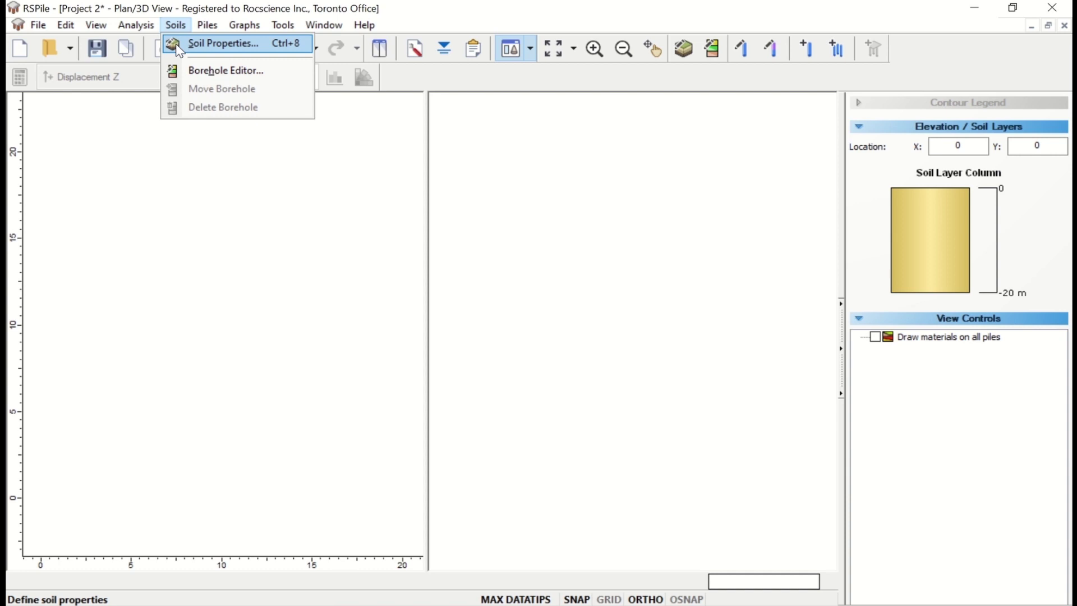
click(352, 115)
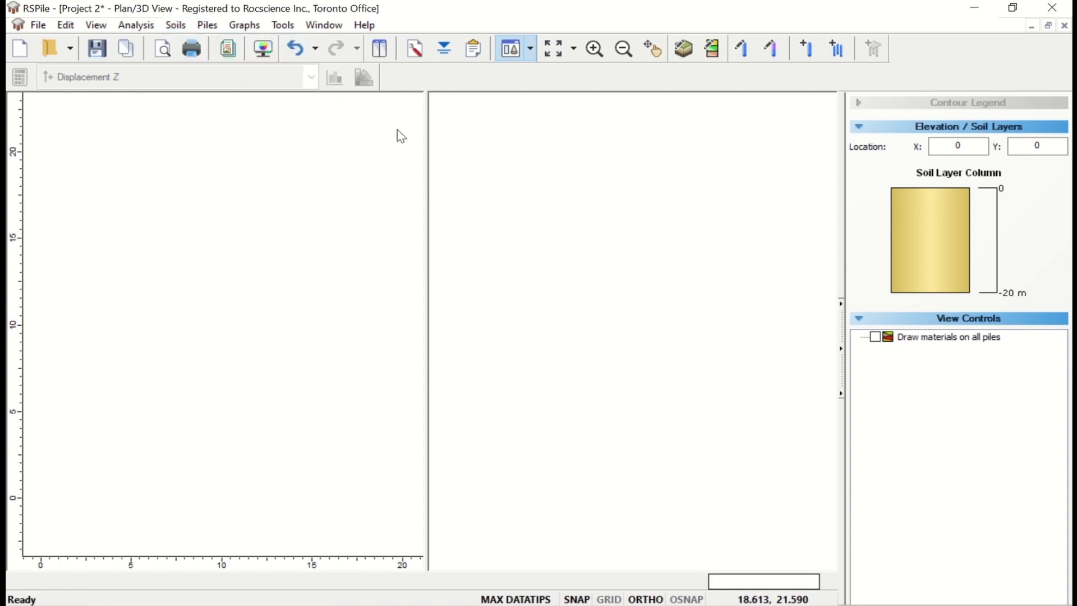
click(684, 51)
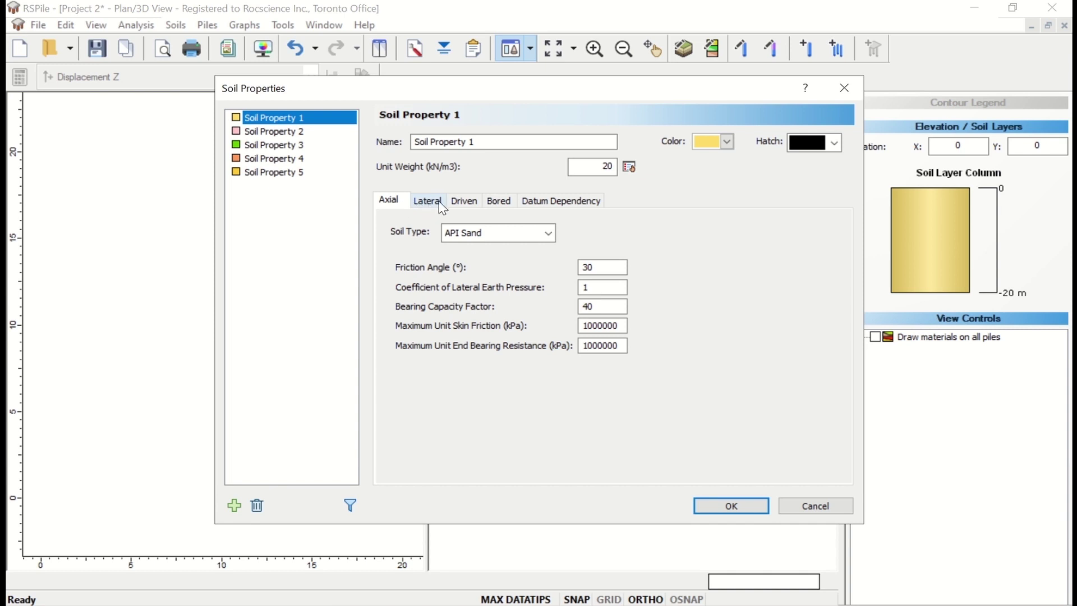
click(497, 203)
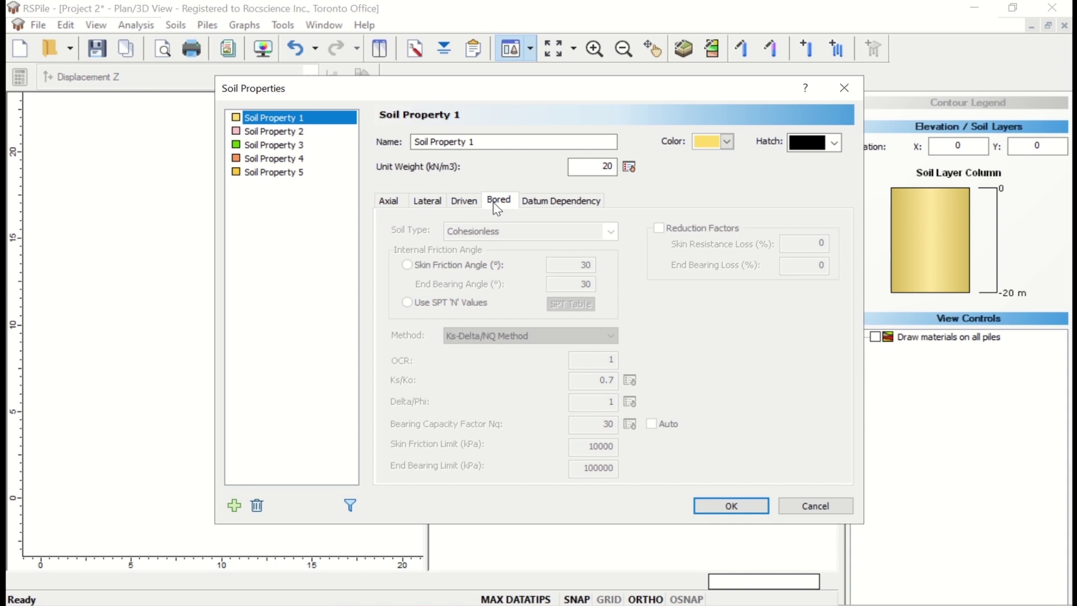
click(390, 203)
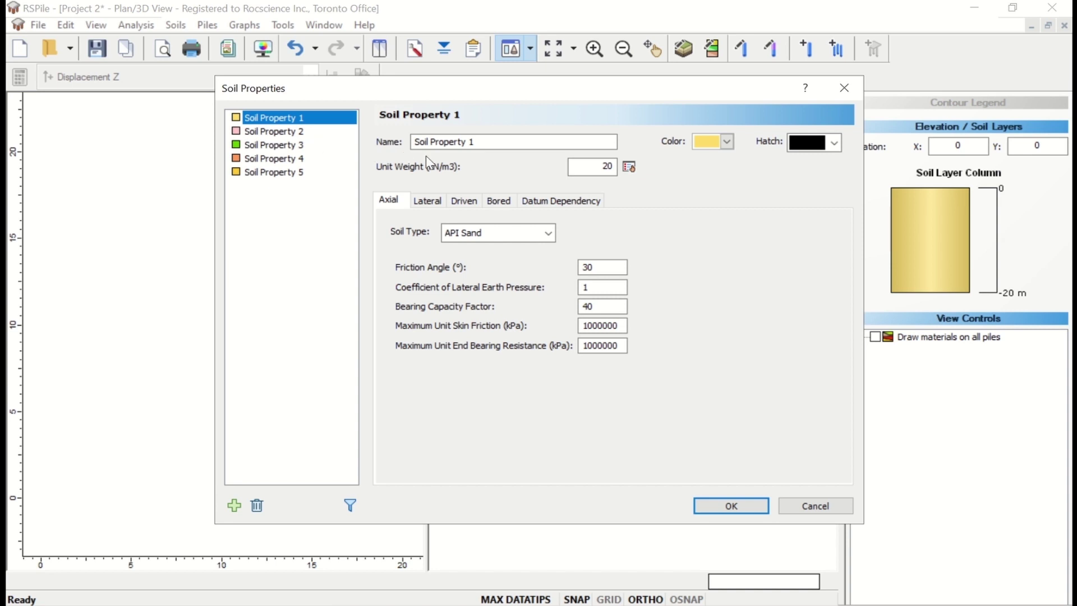
Step: Rename Soil Property 1 to Clay with a unit weight of 17 kN/m3
drag(480, 145, 403, 150)
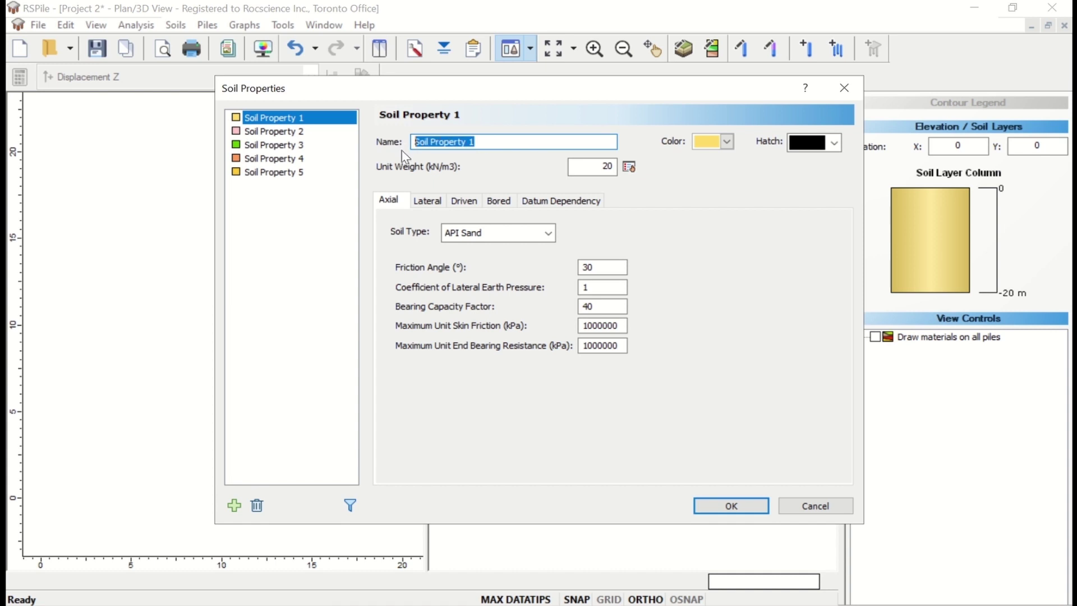
text(Clay)
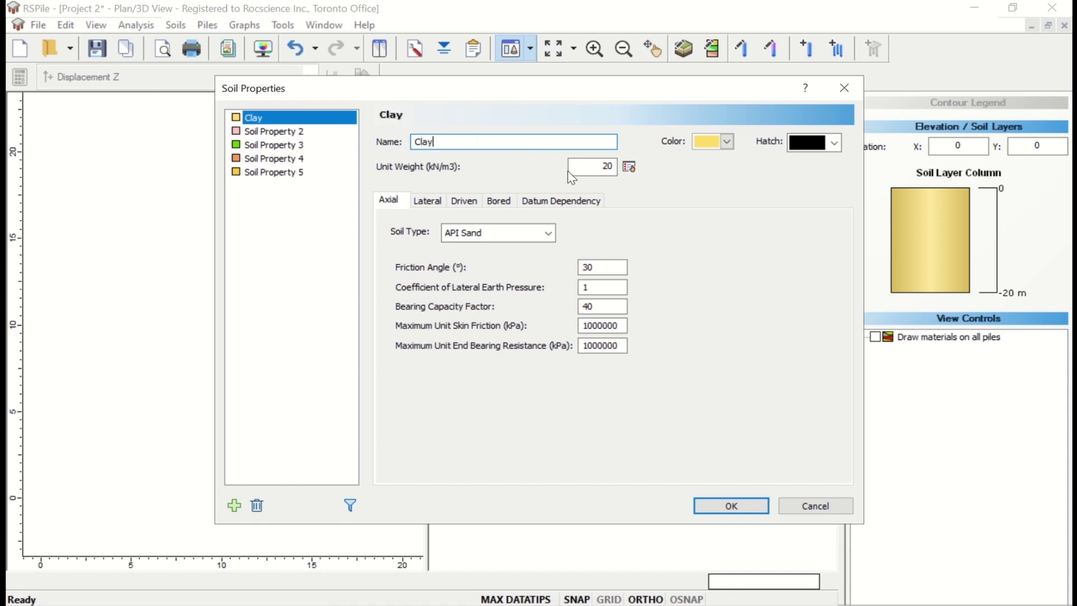
click(597, 166)
text(17)
Step: Make Clay an API Clay soil with undrained strength 22 kPa and remolded 15 kPa
click(548, 233)
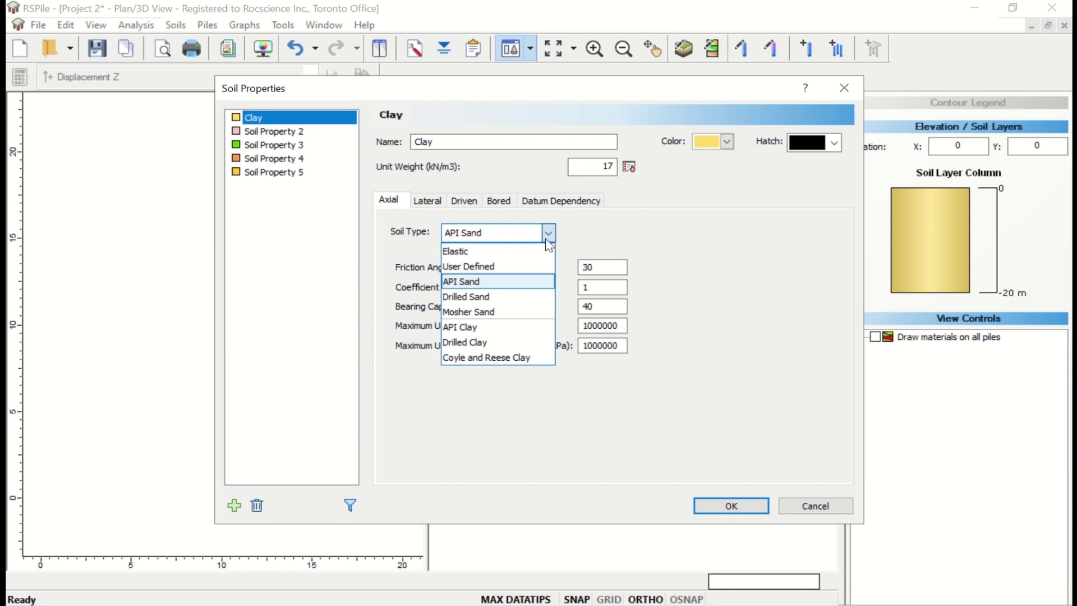
click(502, 327)
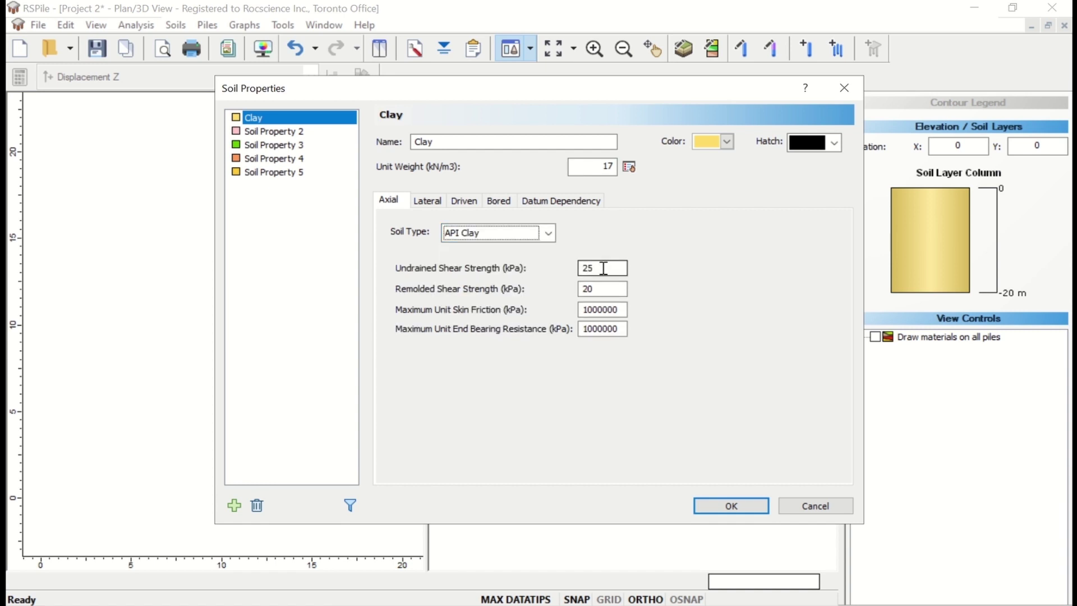
drag(603, 268, 570, 263)
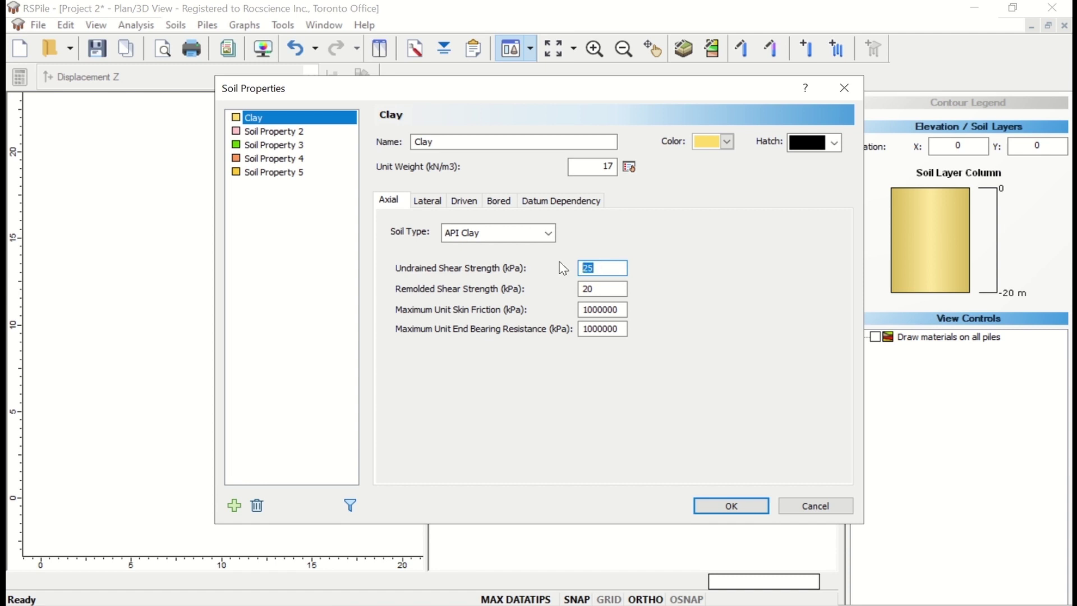
text(22)
key(Tab)
text(15)
key(Tab)
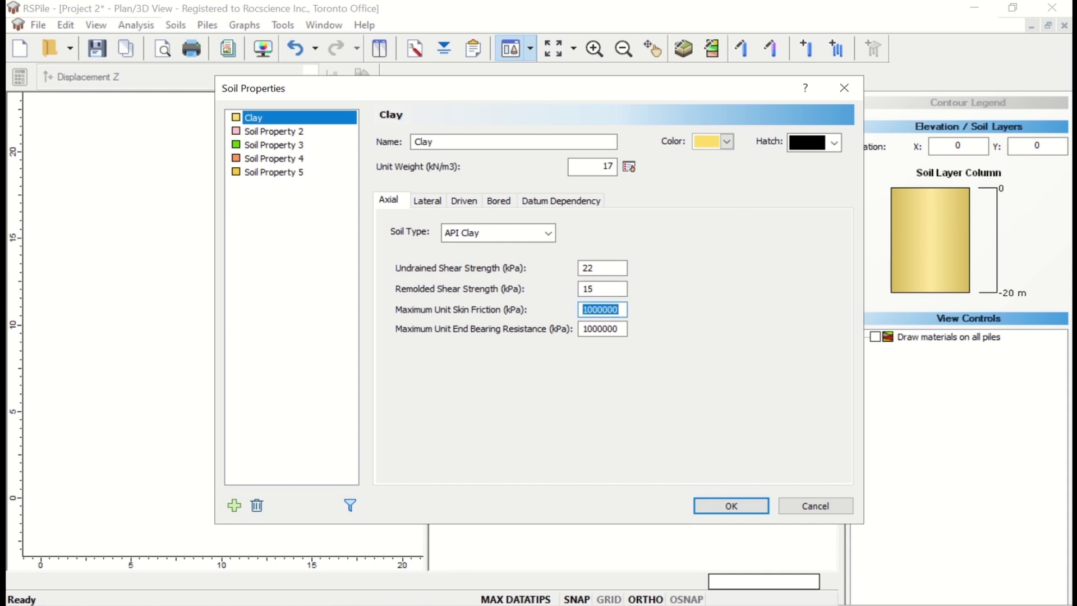
key(Tab)
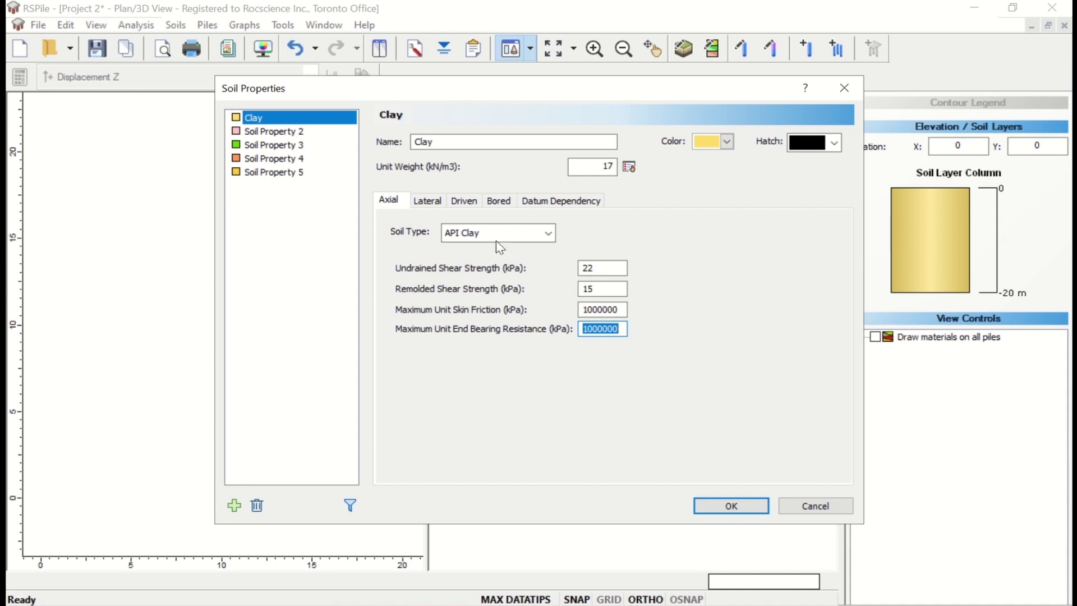
click(287, 134)
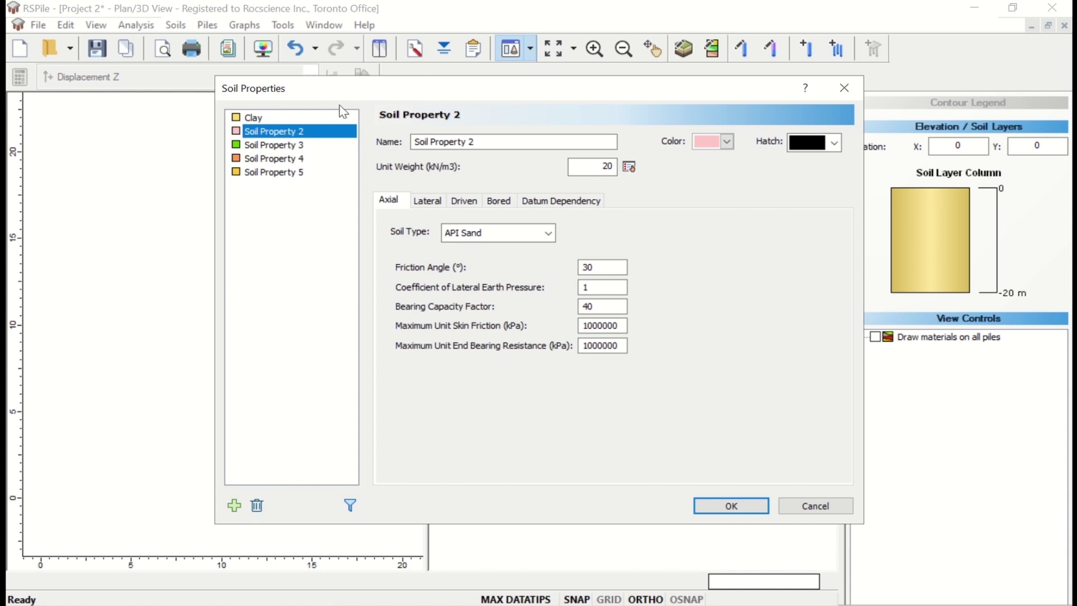
Step: Name Soil Property 2 Sand (API Sand, 20 kN/m3) with a 35° friction angle and apply
drag(474, 143, 404, 151)
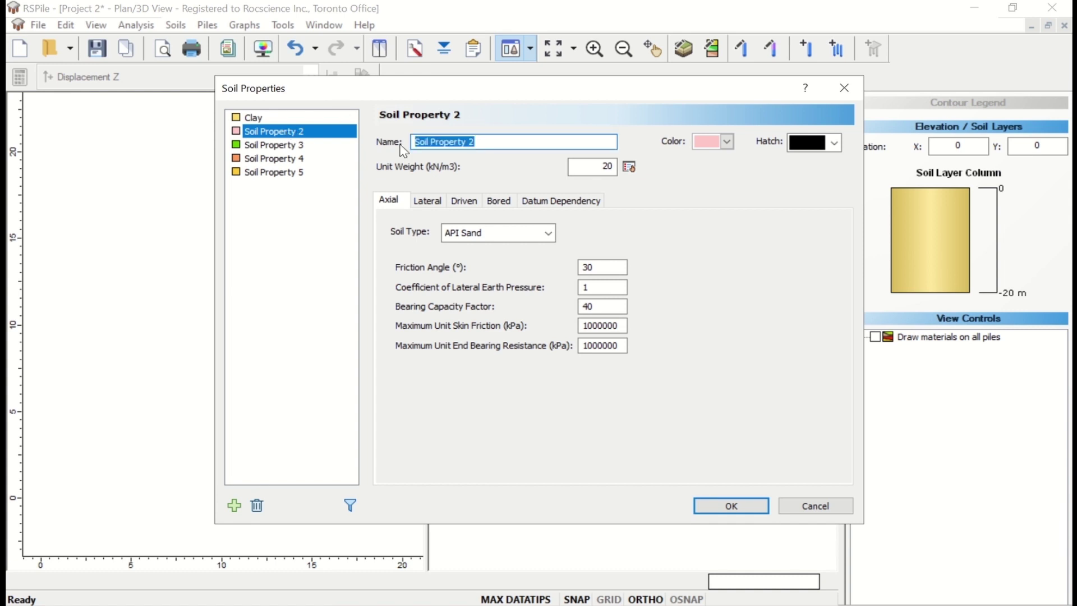
text(Sand)
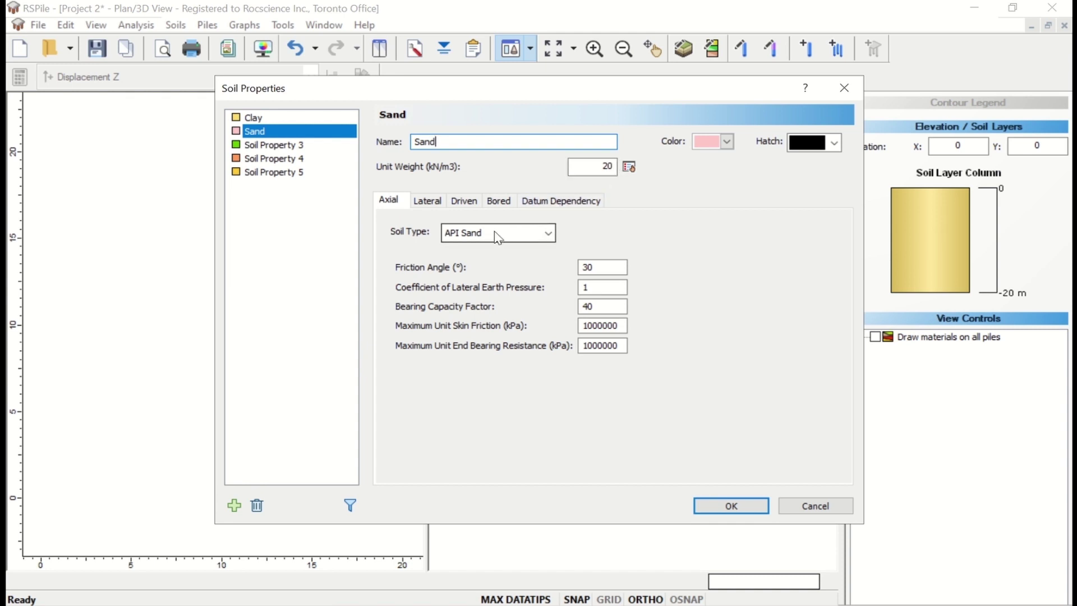
click(620, 268)
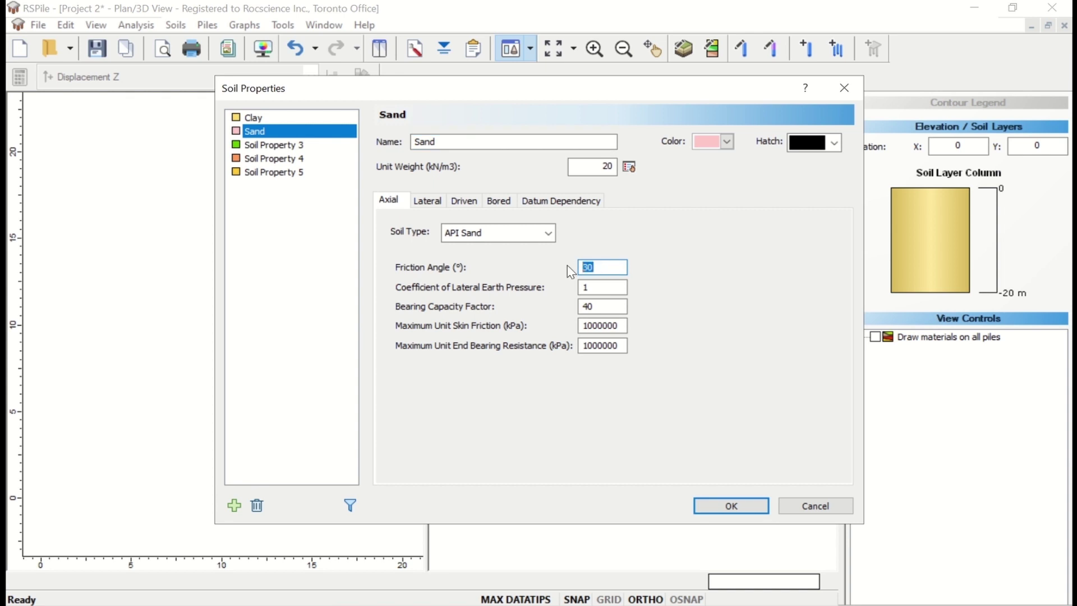
text(35)
key(Tab)
key(Tab)
key(Tab)
key(Tab)
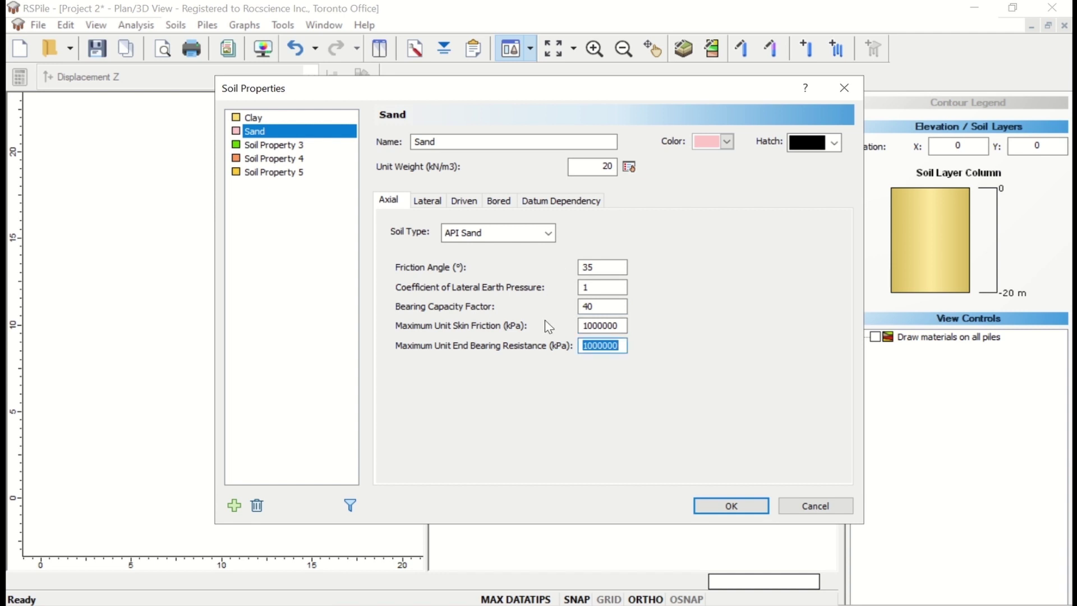
click(708, 517)
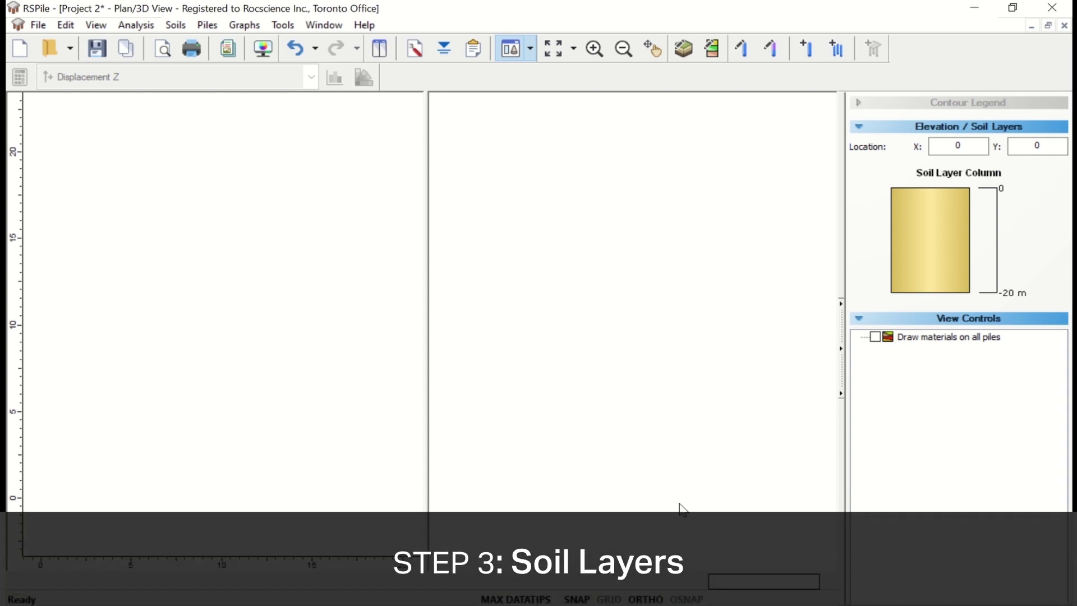
Step: In Edit All Boreholes, add a Sand layer below Clay, each 10 m thick
click(180, 27)
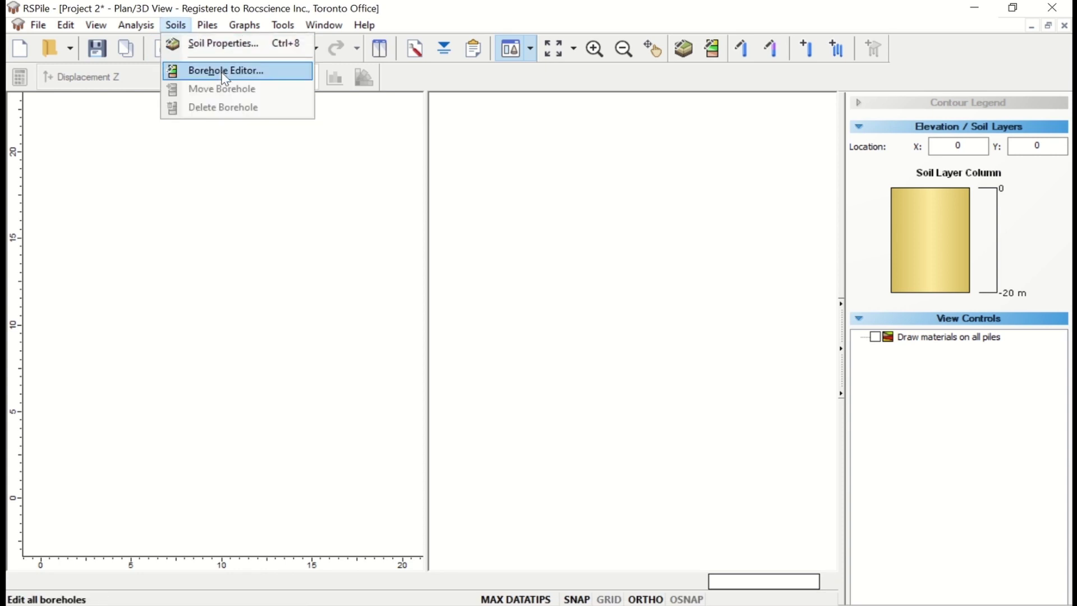
click(365, 149)
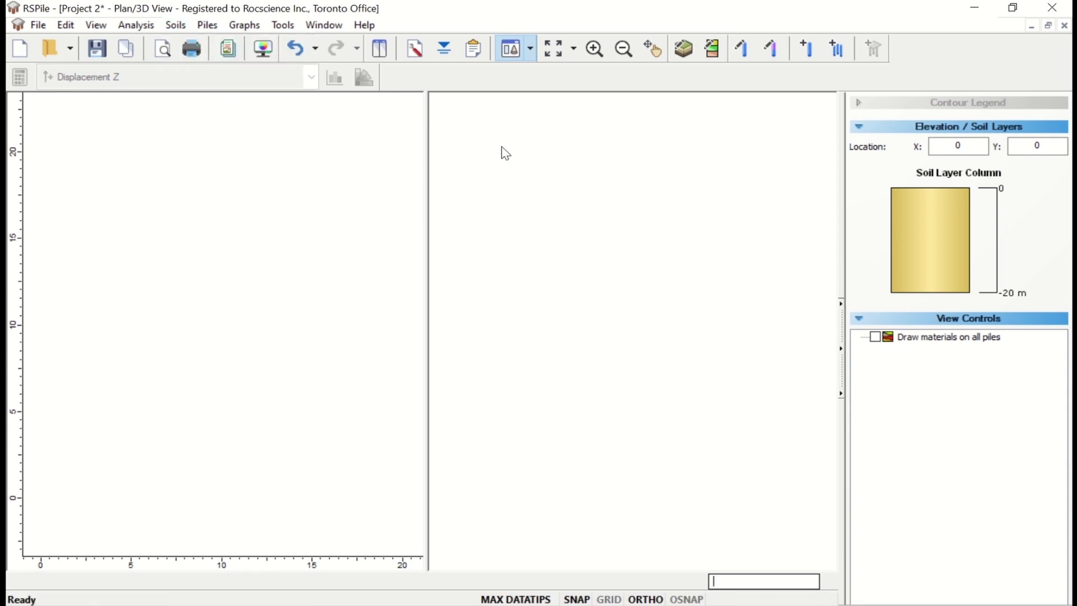
click(714, 54)
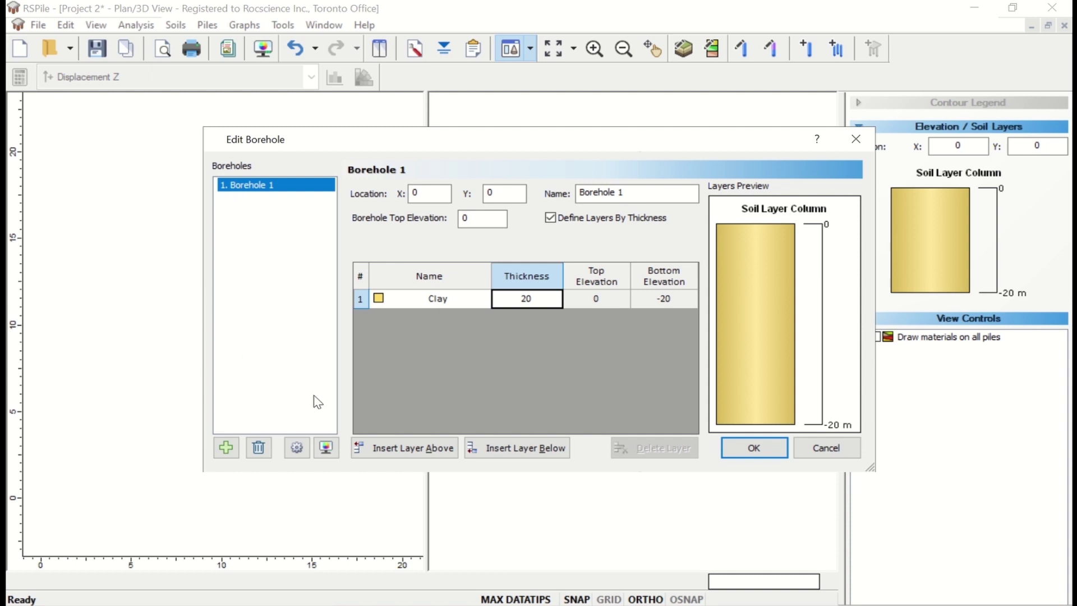
click(486, 452)
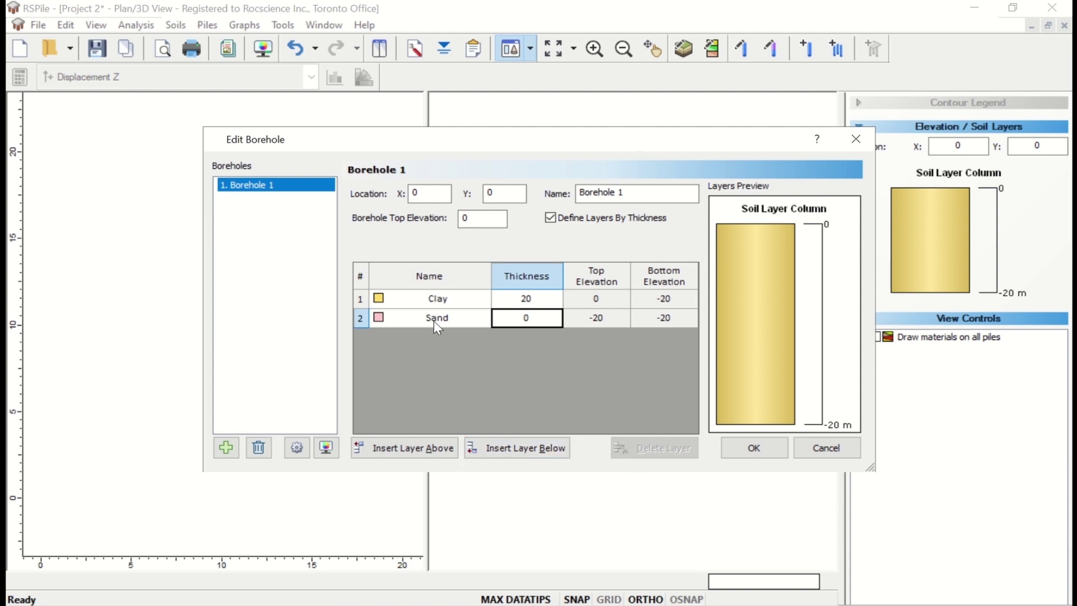
click(547, 296)
click(548, 296)
key(BackSpace)
key(BackSpace)
text(10)
key(Return)
text(10)
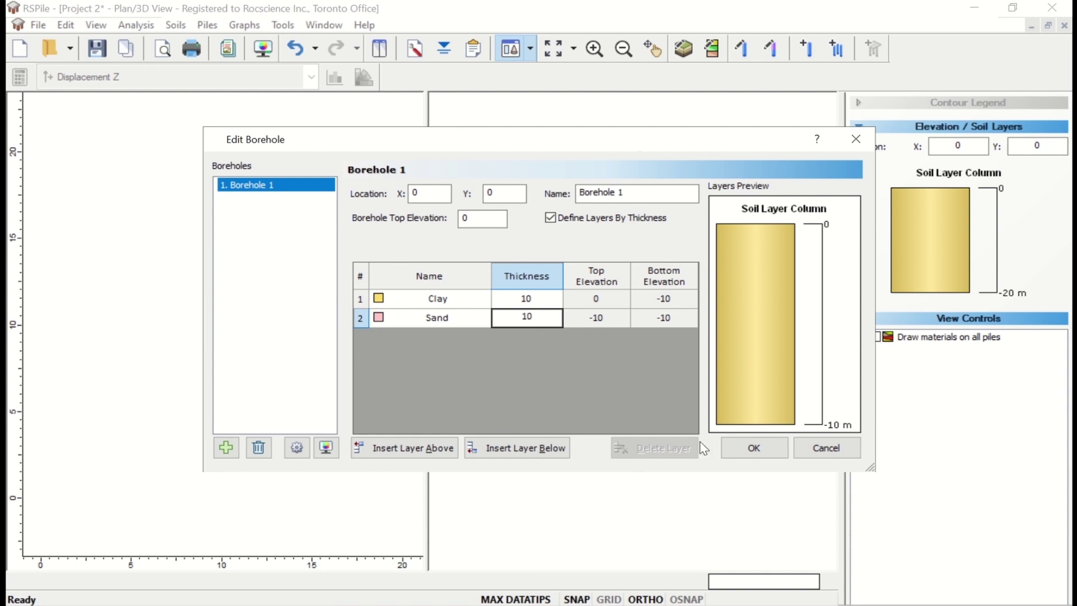
click(735, 456)
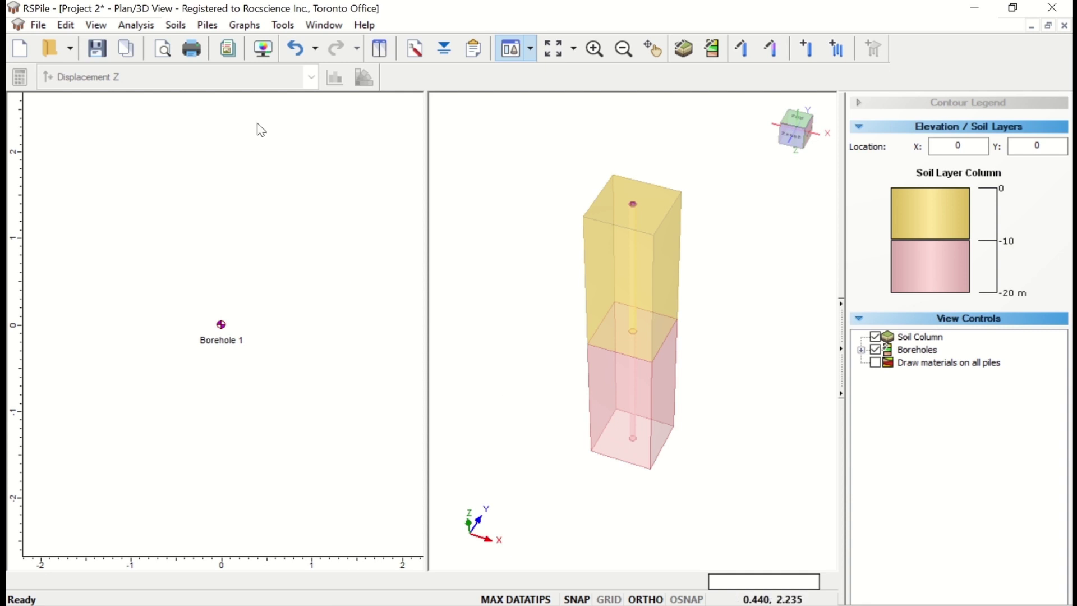
Step: Open Pile Section Properties and rename the first section to Steel Pipe
click(207, 26)
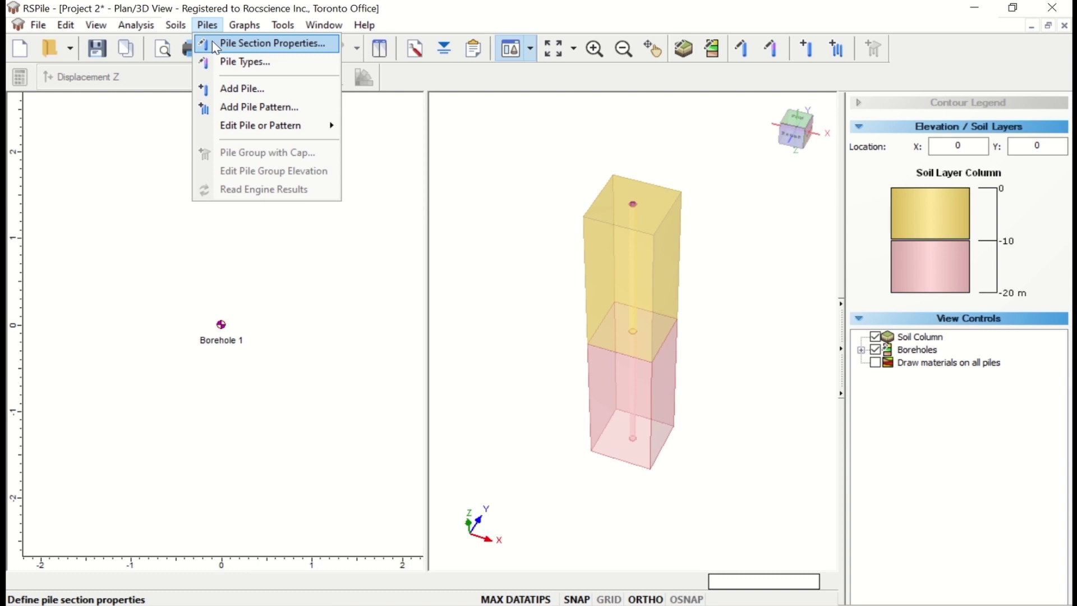
click(166, 175)
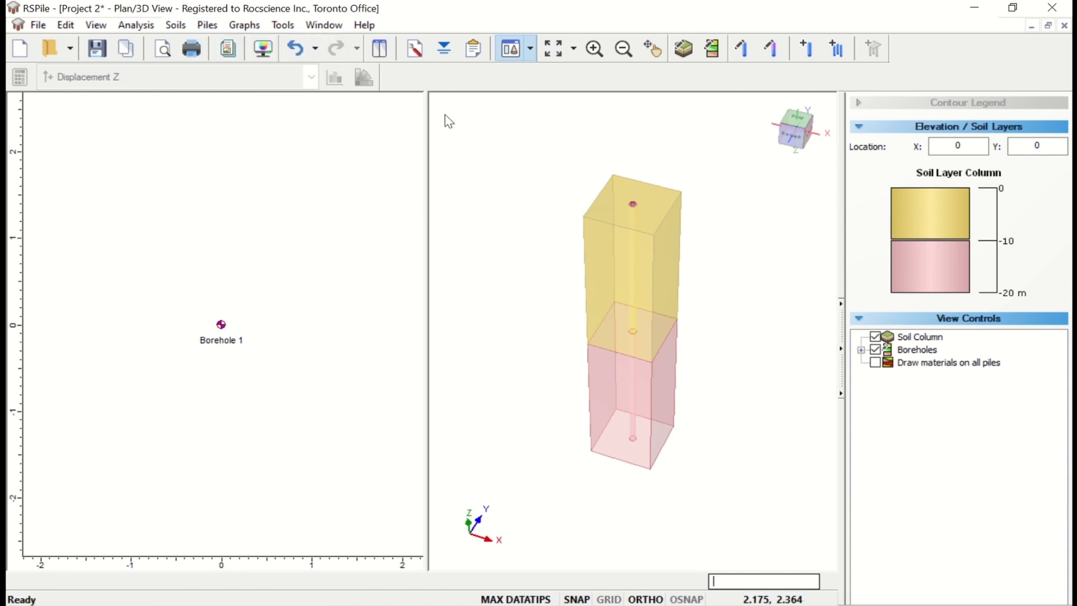
click(740, 50)
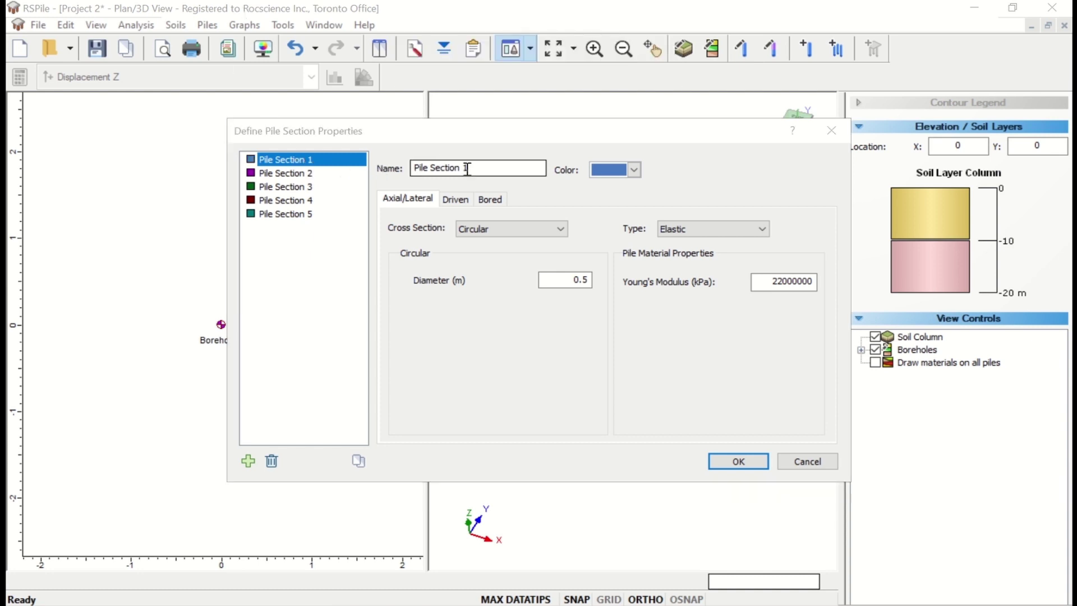
drag(470, 167, 414, 167)
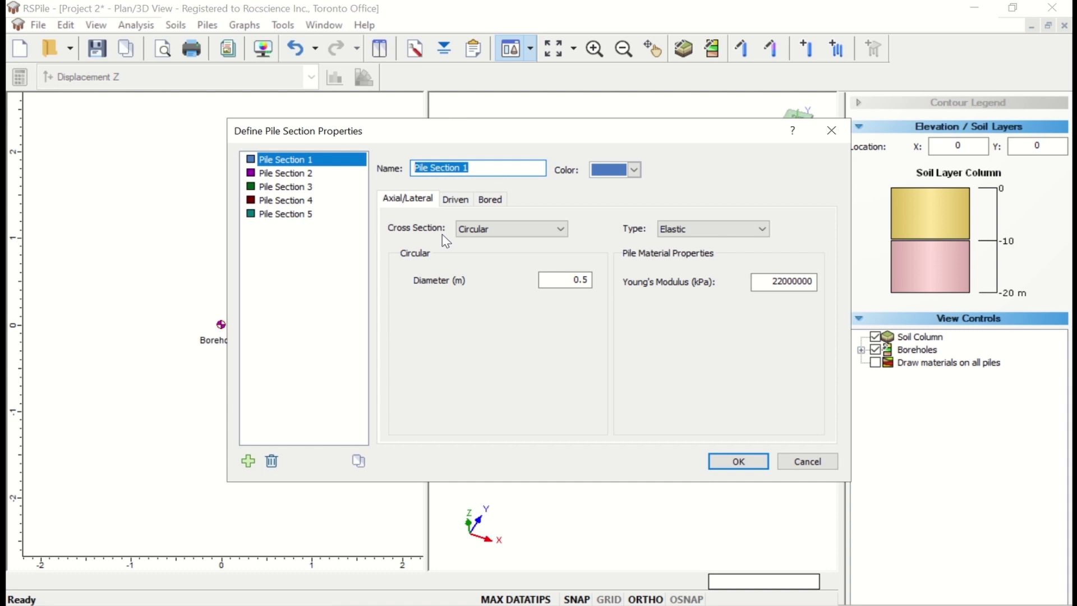
text(Steel Pil)
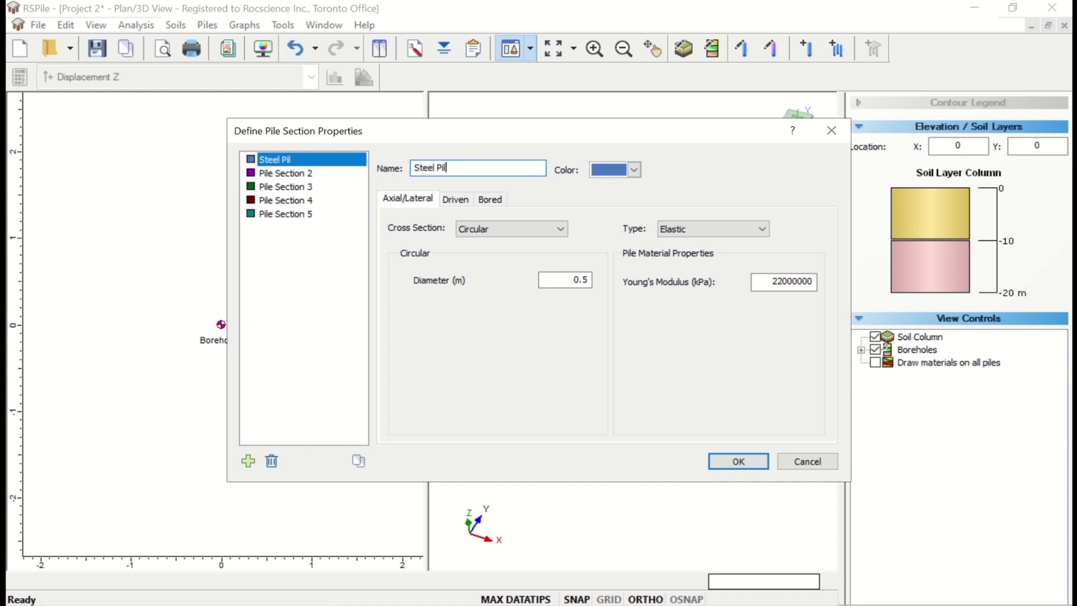
key(BackSpace)
text(pe)
Step: Give Steel Pipe a Pipe cross-section, 0.002 m wall, Young's modulus 2e8 kPa, and confirm
click(510, 230)
click(513, 265)
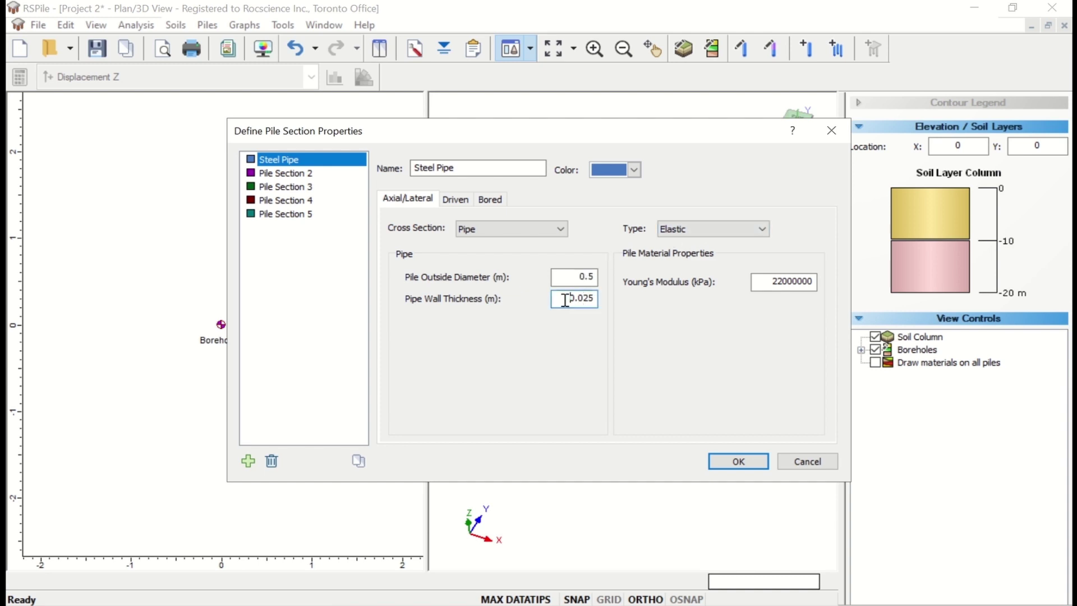
drag(570, 301, 605, 299)
text(0.002)
drag(755, 280, 833, 273)
text(2e8)
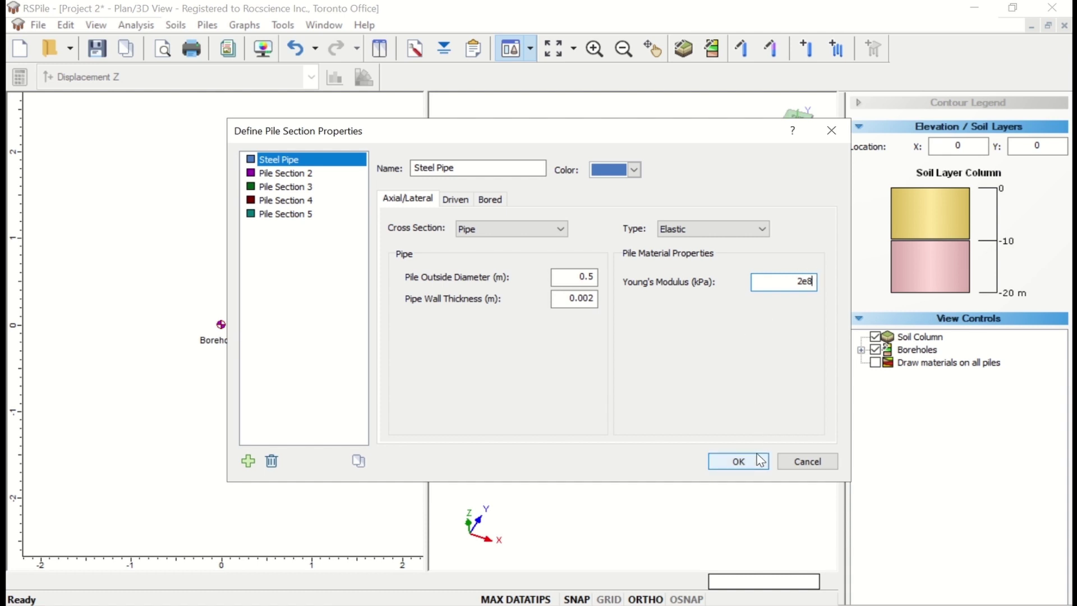
click(738, 461)
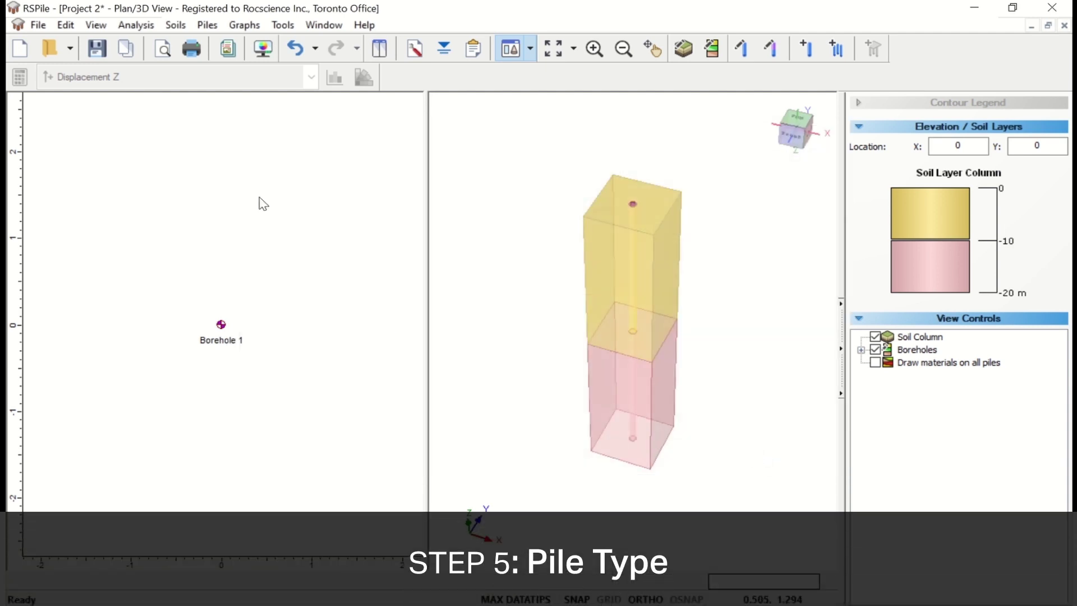
Step: Open Pile Types and keep Pile Type 1's Alpha/Beta orientation (alpha 0°, beta 90°)
click(207, 25)
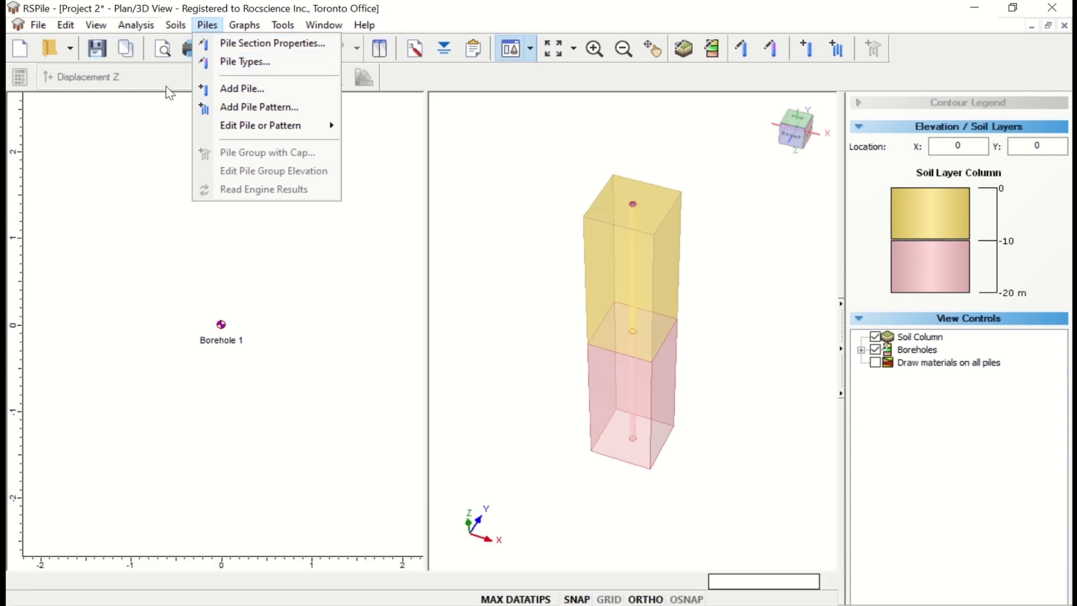
click(120, 136)
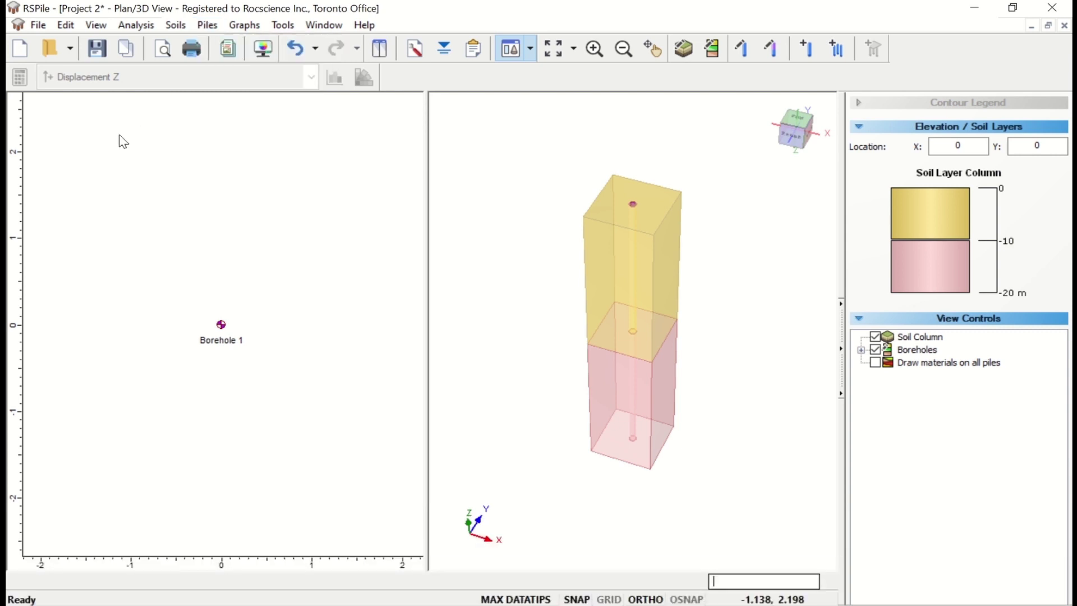
click(767, 49)
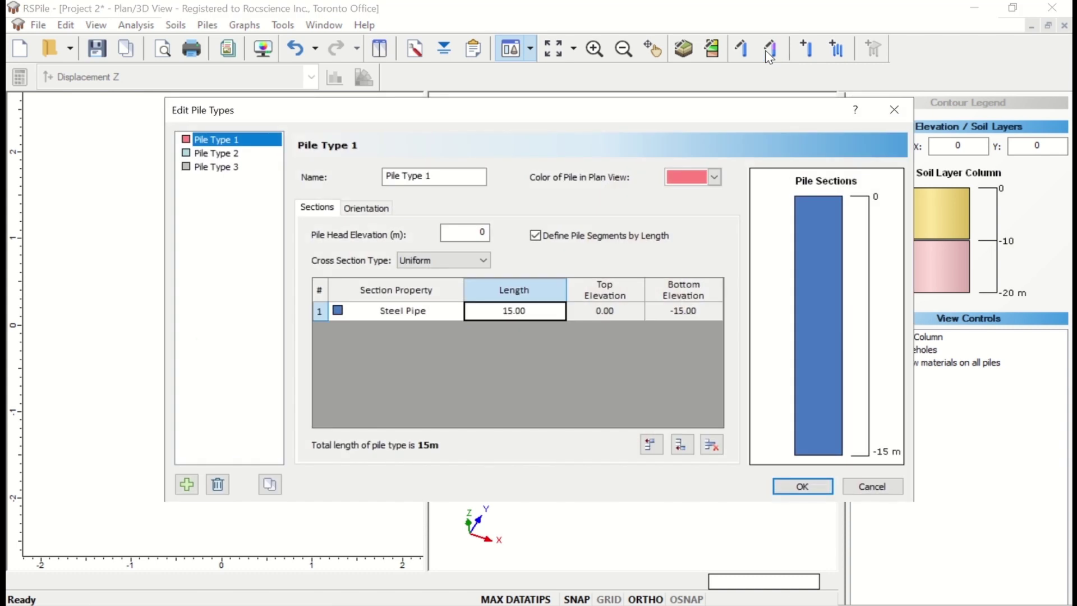
click(369, 214)
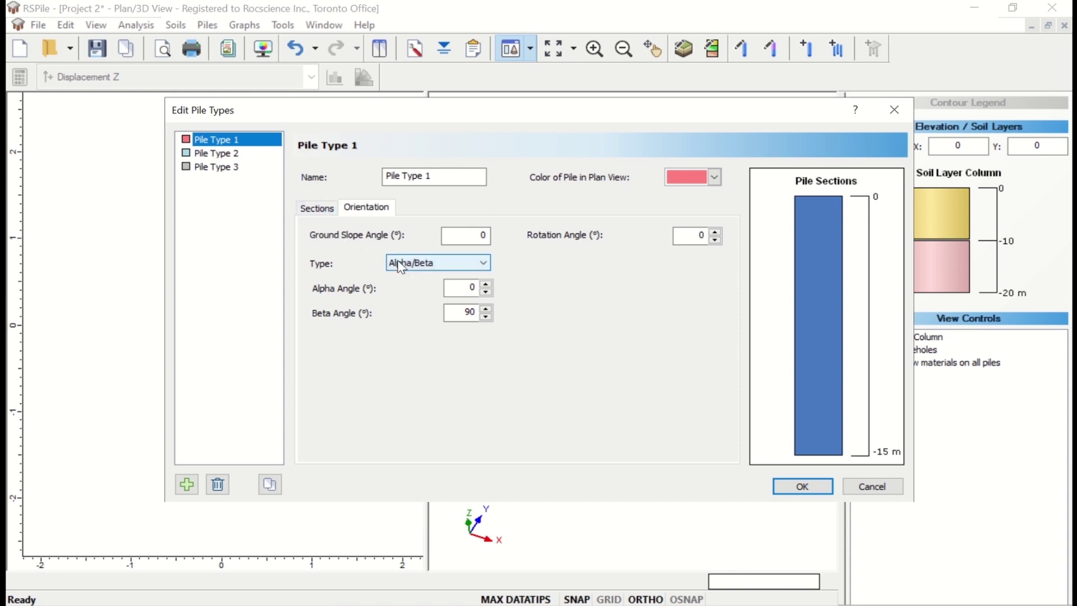
click(436, 263)
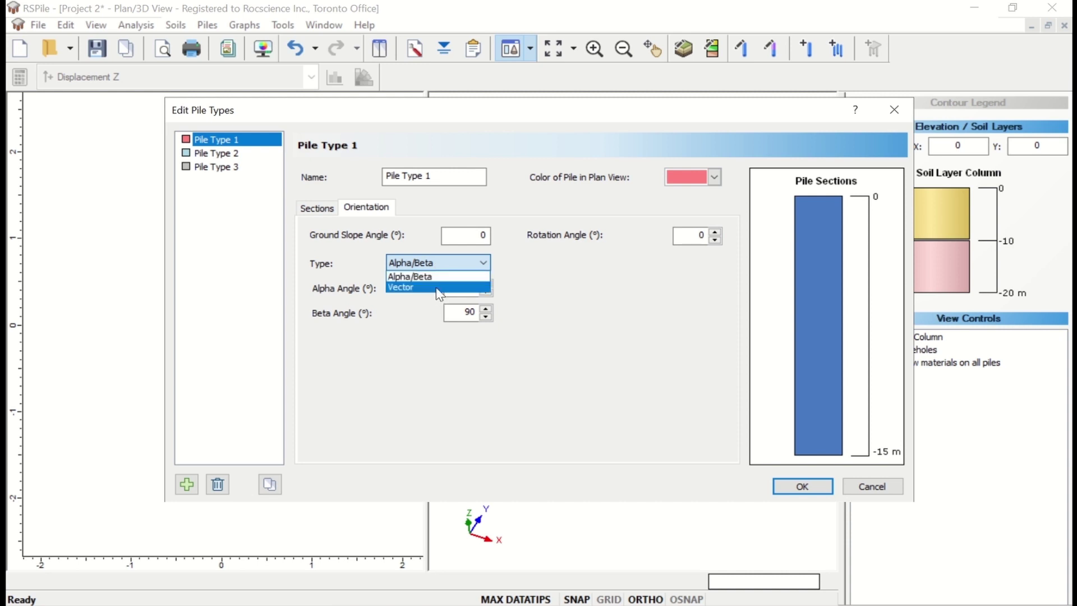
click(347, 250)
click(318, 211)
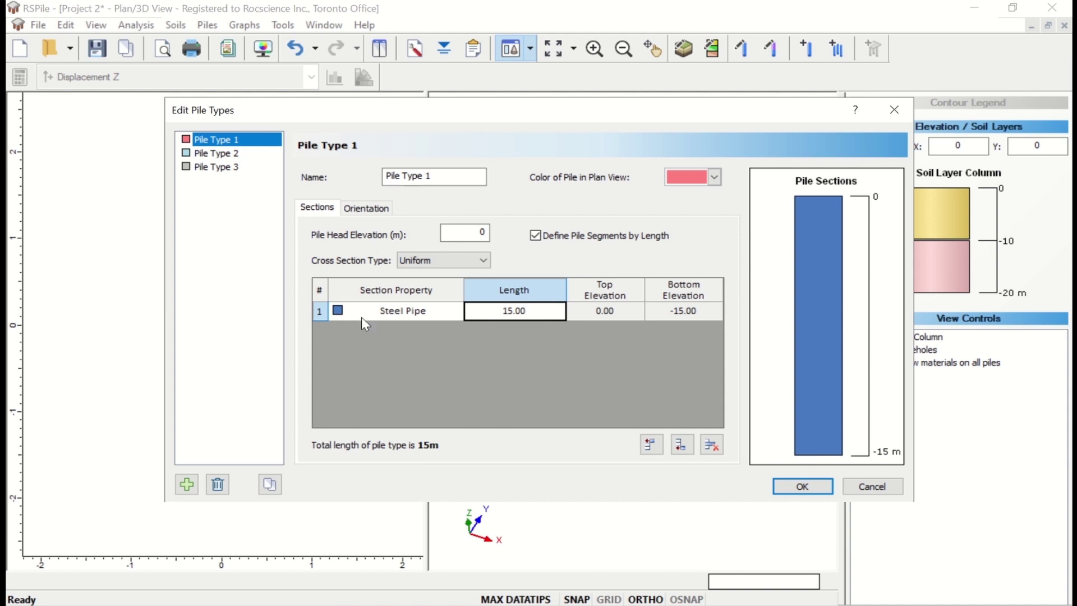
Step: Set Pile Type 1's head elevation to 0 and Steel Pipe section length to 17 m
double_click(487, 230)
key(BackSpace)
text(0)
double_click(500, 312)
text(17)
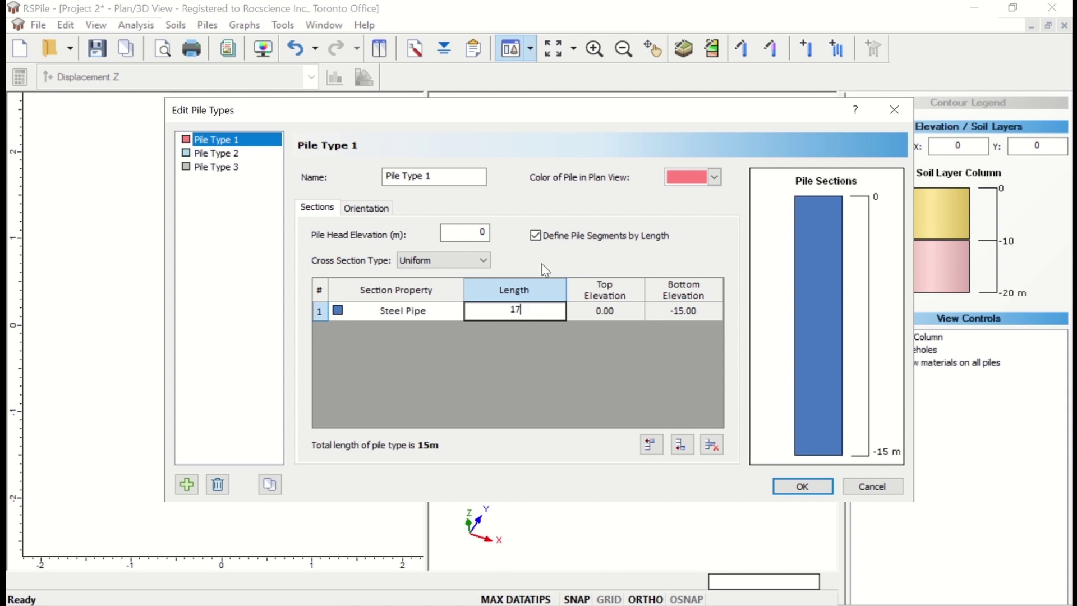
click(368, 210)
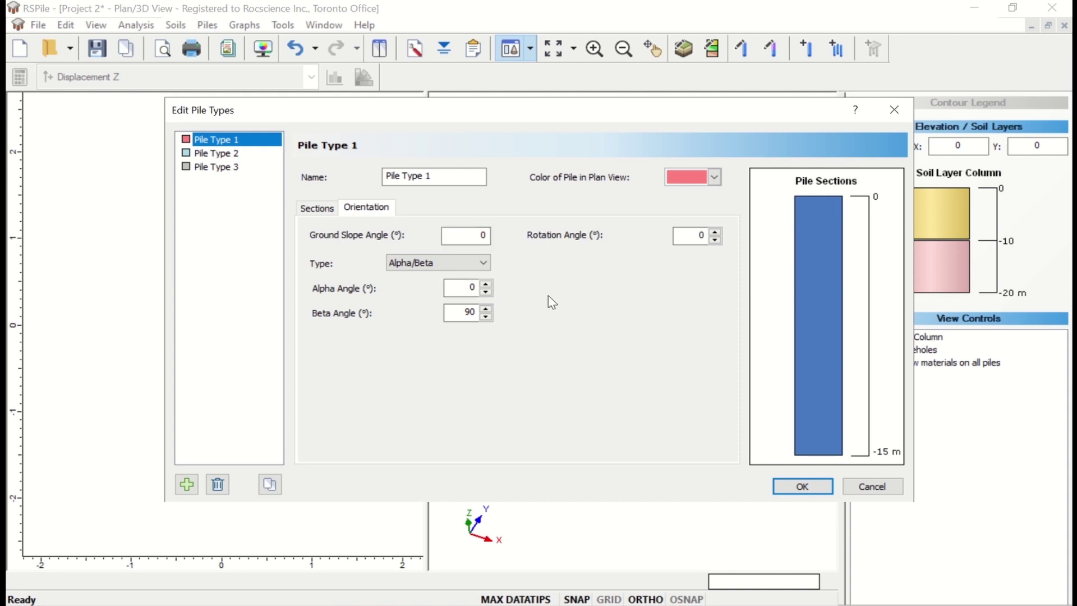
Step: Save the 17 m Pile Type 1 and start adding a single pile
click(781, 490)
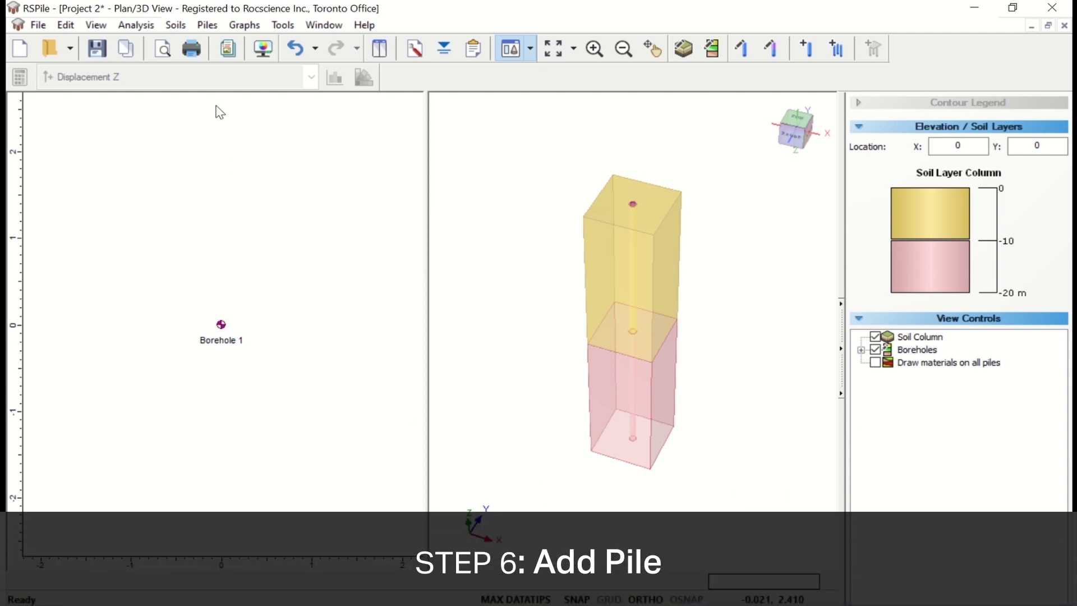
click(207, 26)
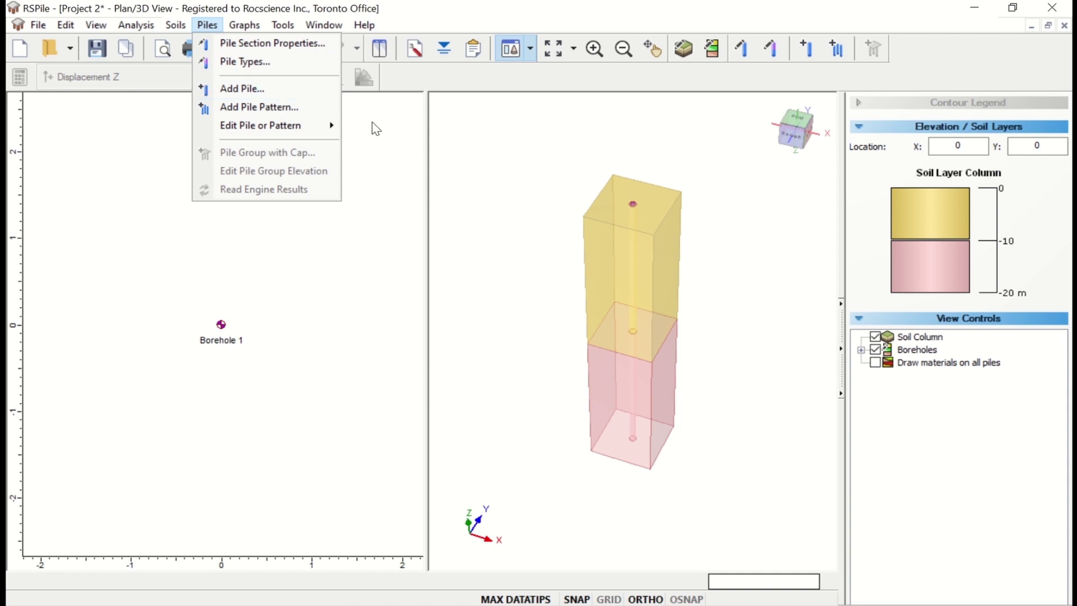
click(393, 134)
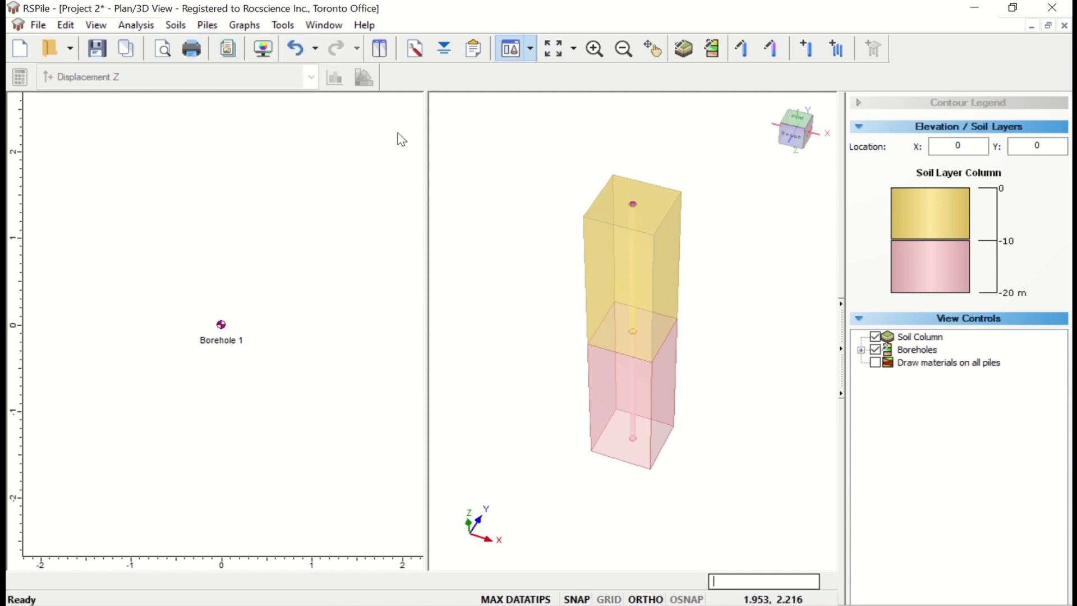
click(805, 56)
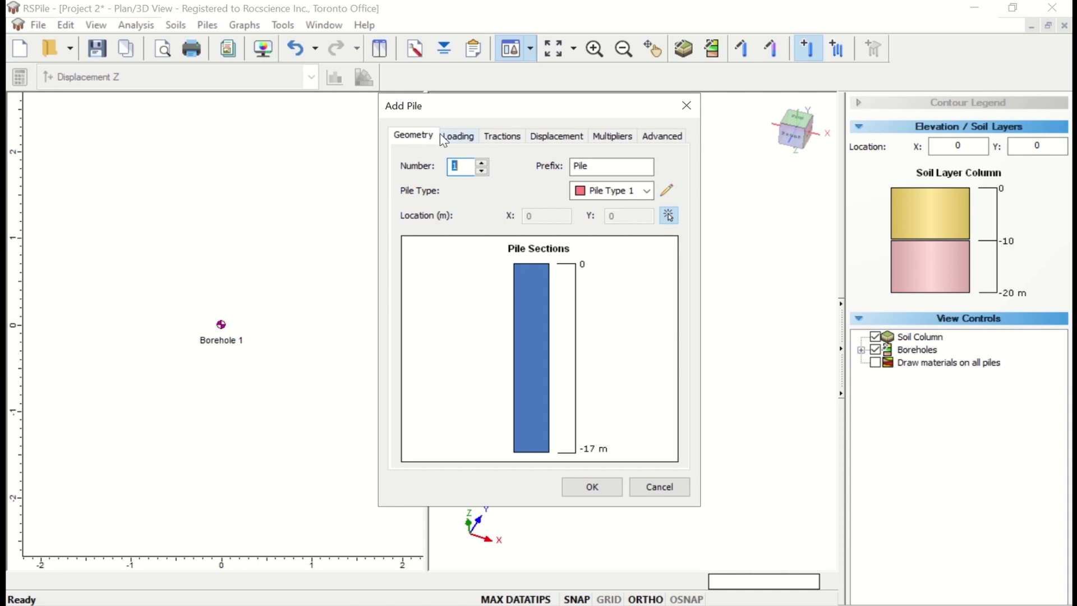
Step: Review the Add Pile tabs for pile 1, keeping plan-picked location on Geometry
click(467, 140)
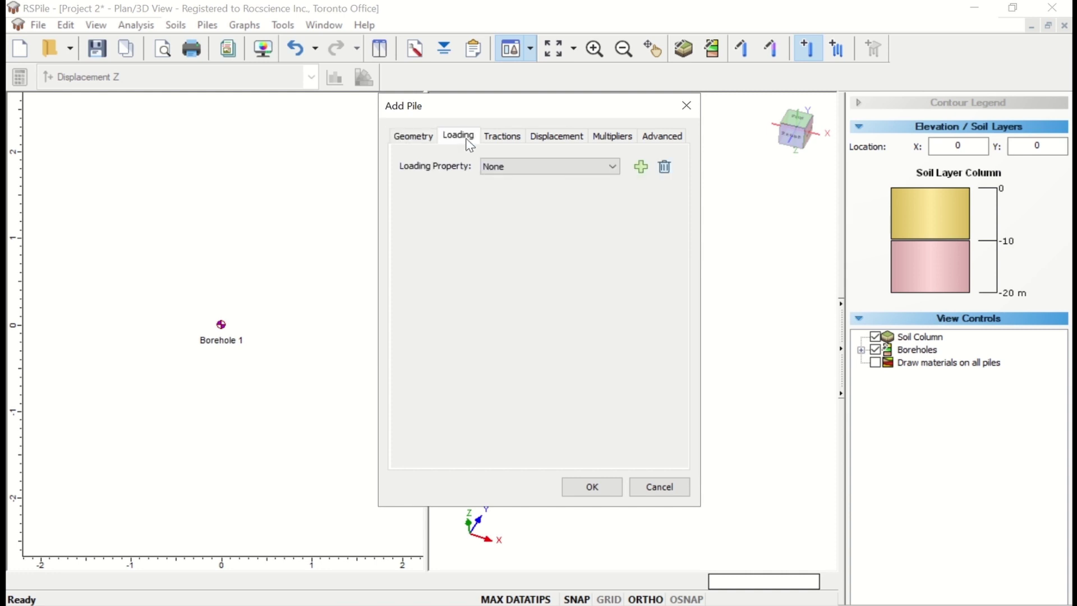
click(500, 139)
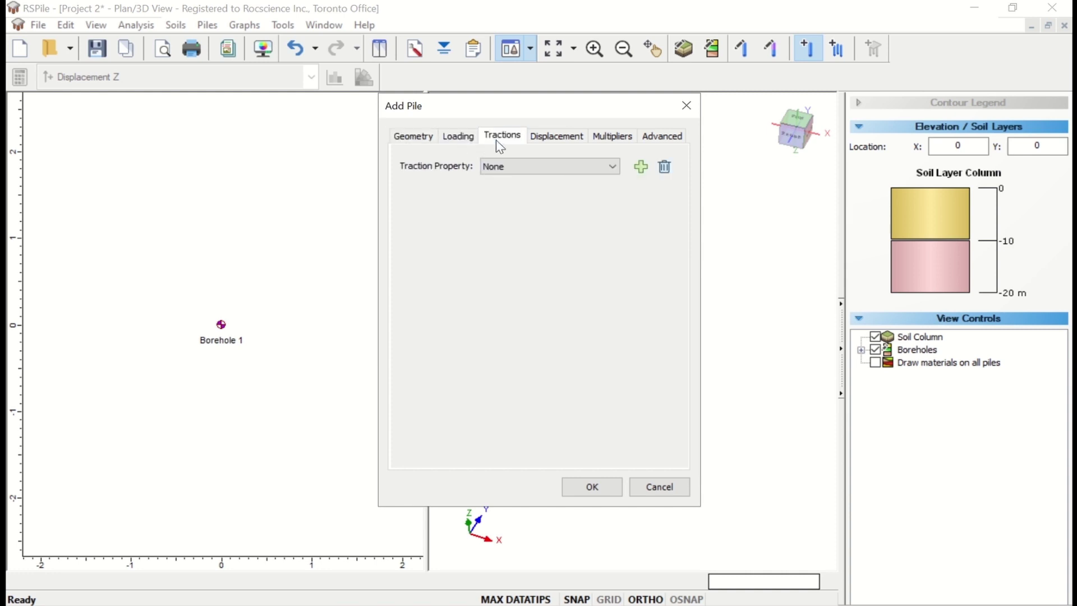
click(561, 139)
click(620, 141)
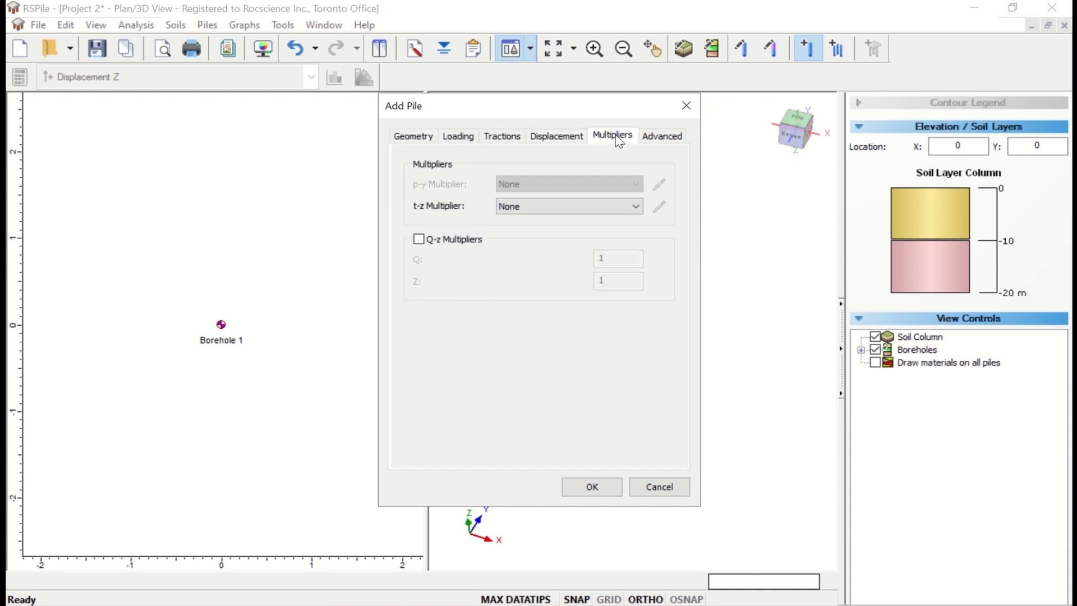
click(659, 140)
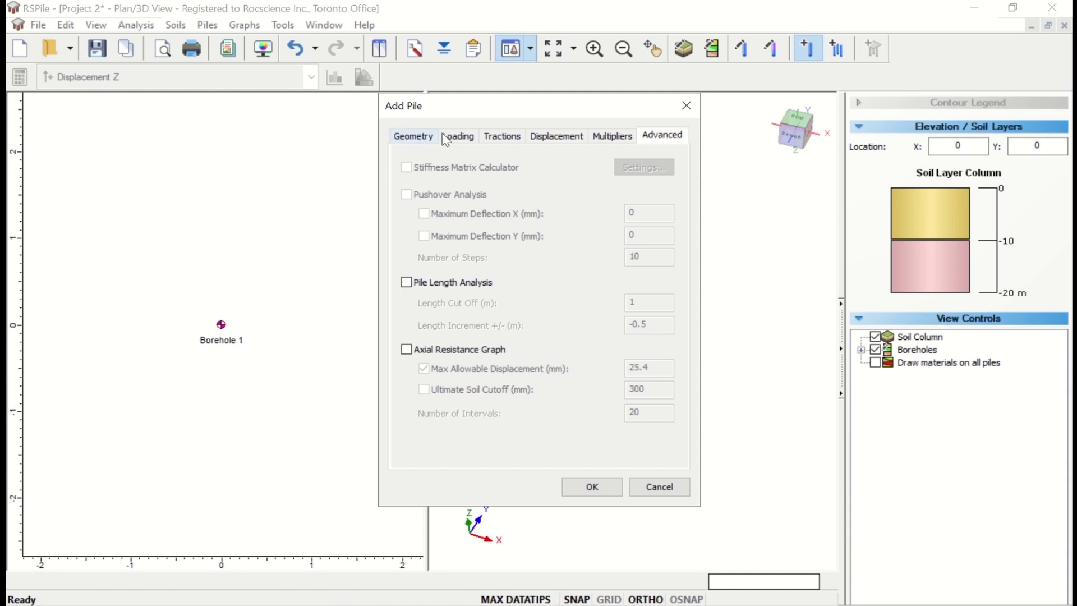
click(414, 137)
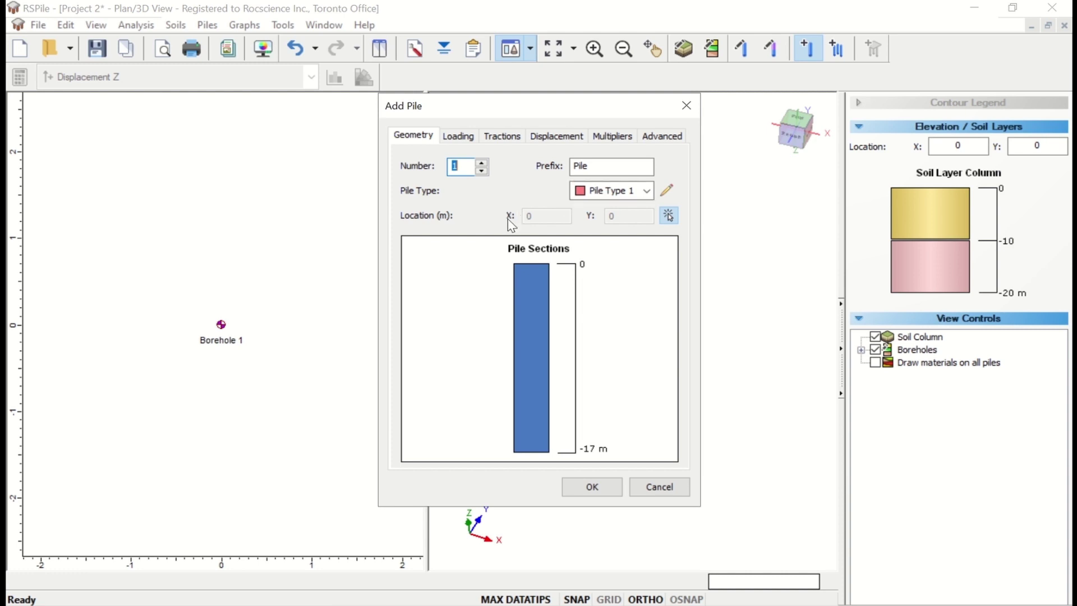
click(668, 216)
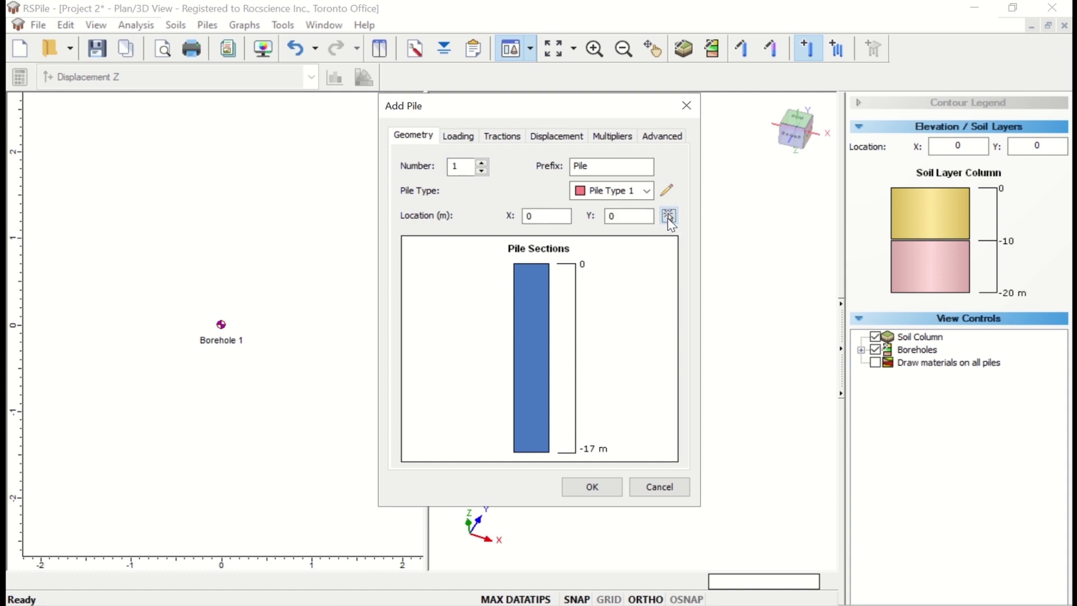
click(667, 218)
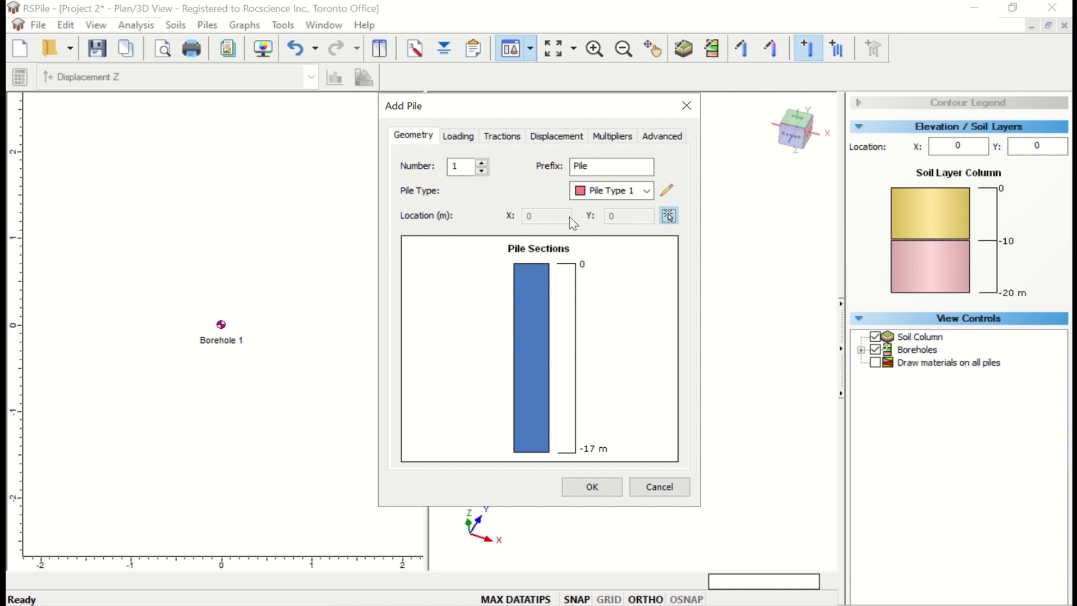
Step: Add static Load Property 1 with a 100 kN Force Z load at depth 0
click(470, 140)
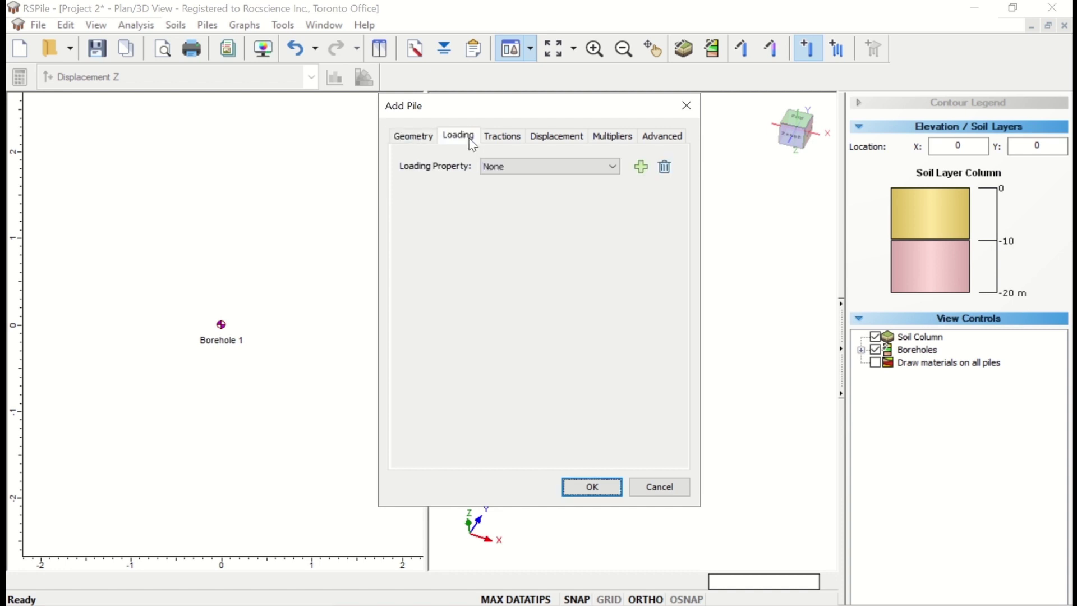
click(642, 167)
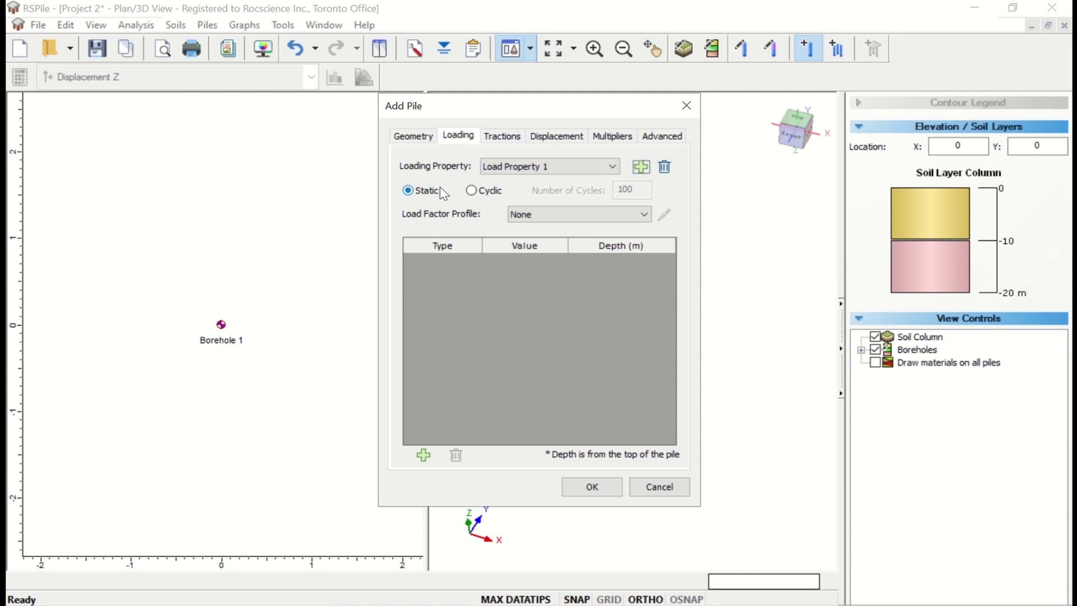
click(478, 193)
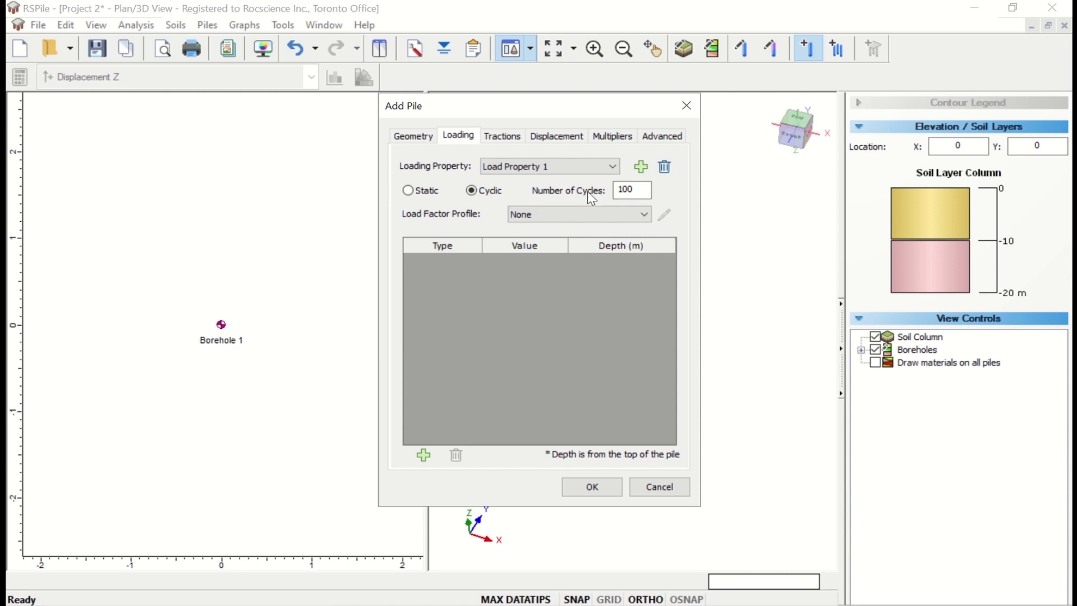
click(428, 196)
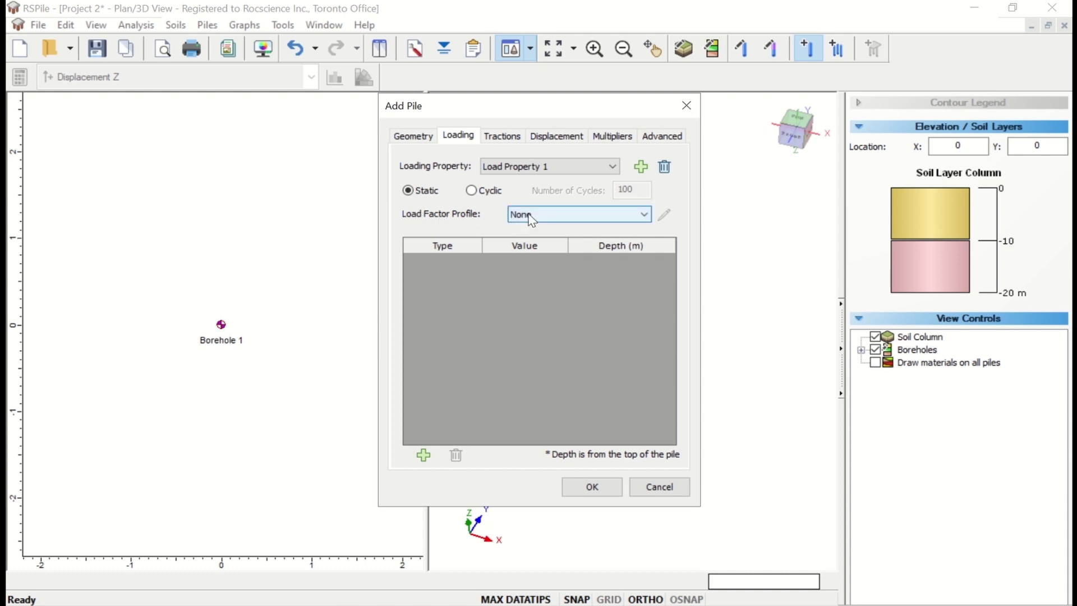
click(428, 456)
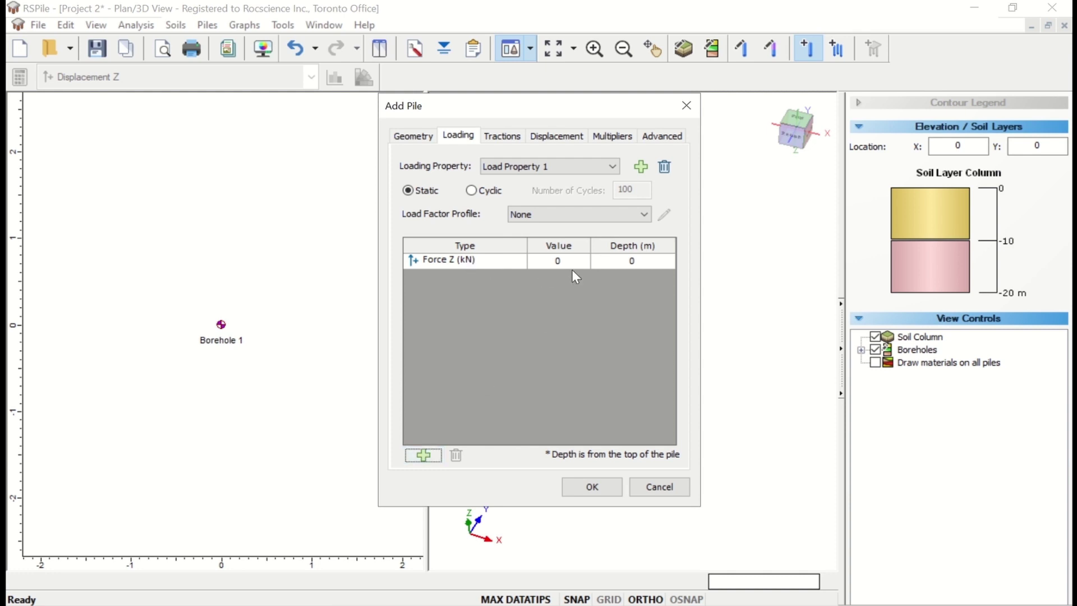
click(519, 262)
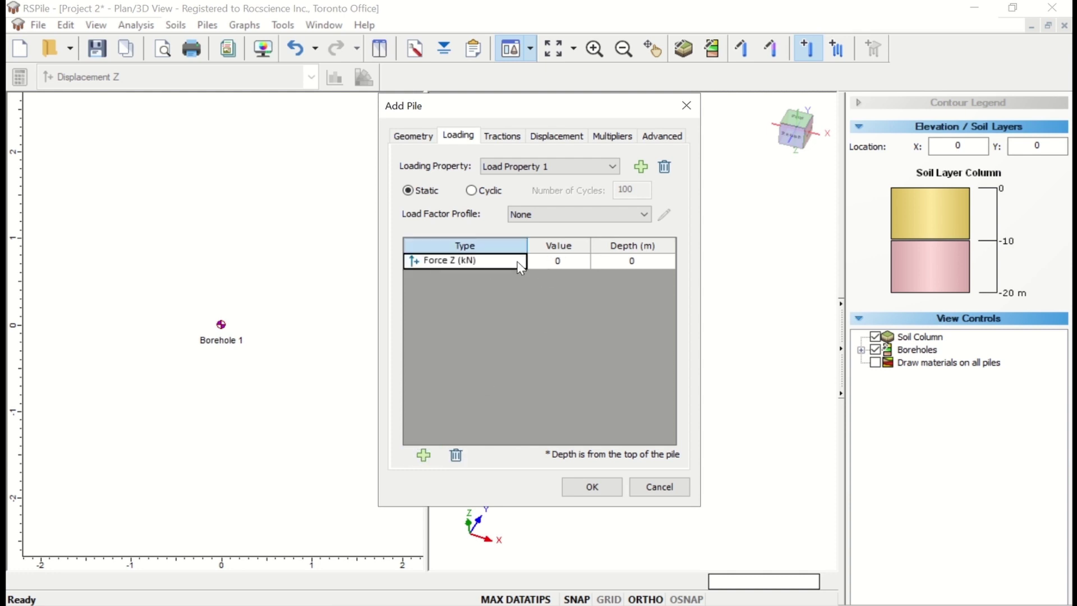
click(576, 262)
key(BackSpace)
text(100)
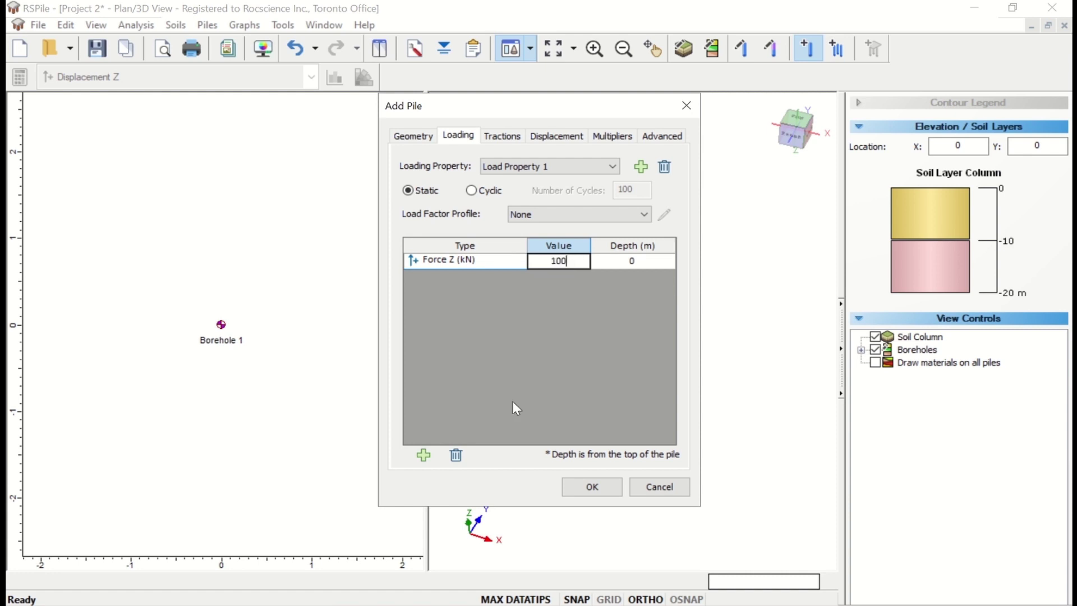
click(572, 488)
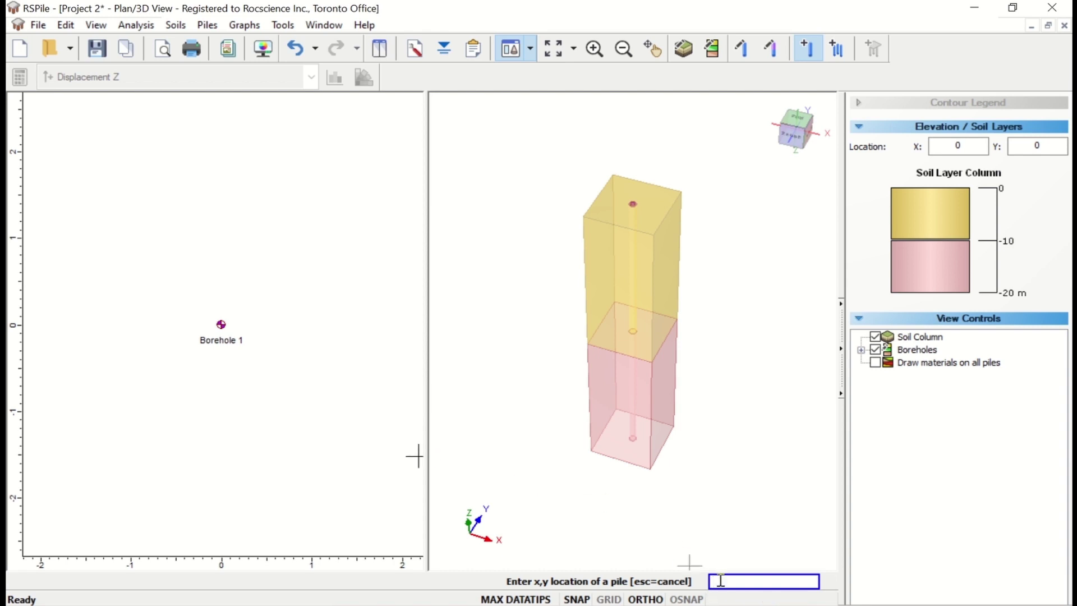
Step: Place Pile 1 at coordinates 0,0 and run Compute
text(0,0)
key(Return)
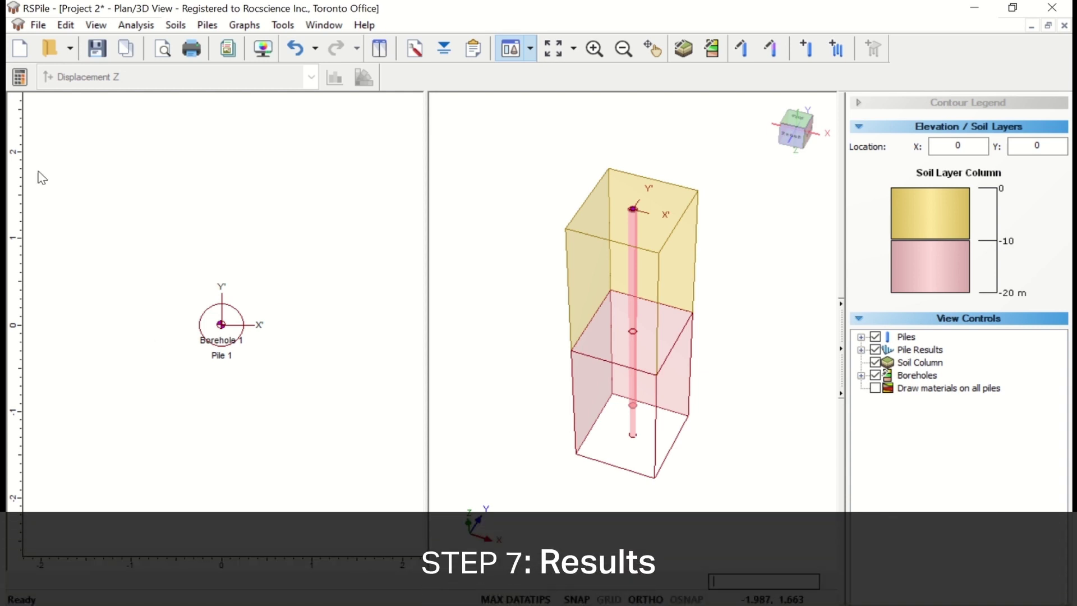
click(21, 81)
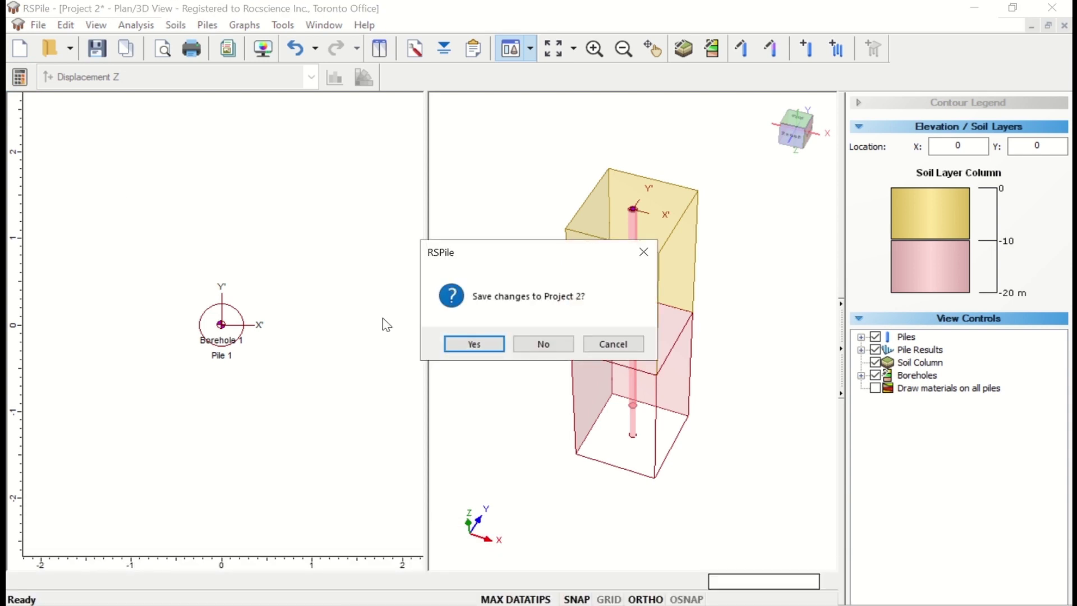
Step: Save the project as 'Axial Loaded Pile Test' to compute the Displacement Z contours (0.00265–0.126 cm)
click(474, 344)
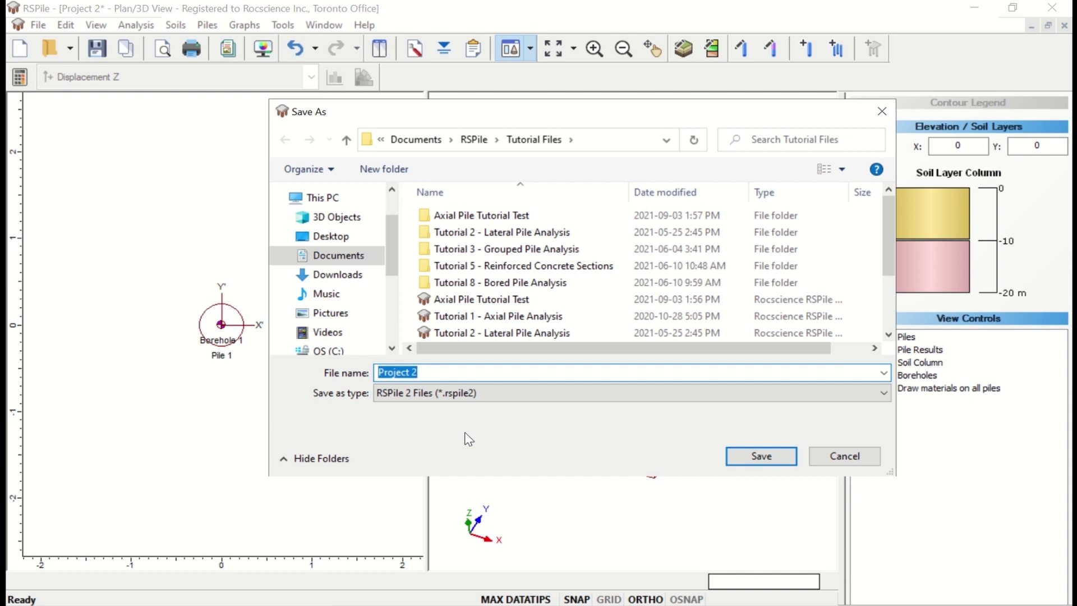
text(Axial Loaded Pil)
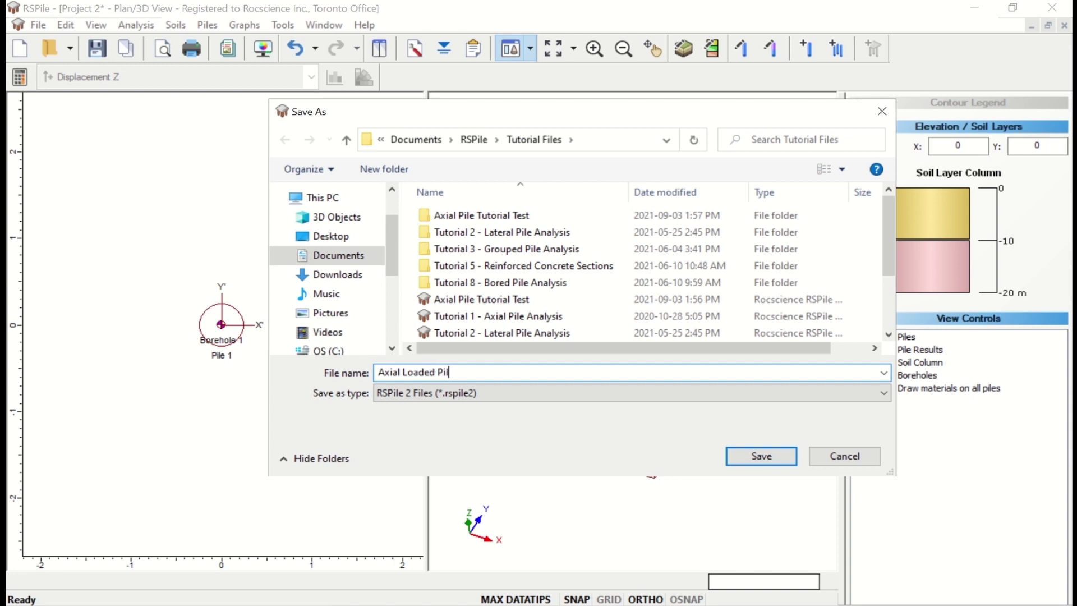
text(e Test)
click(770, 458)
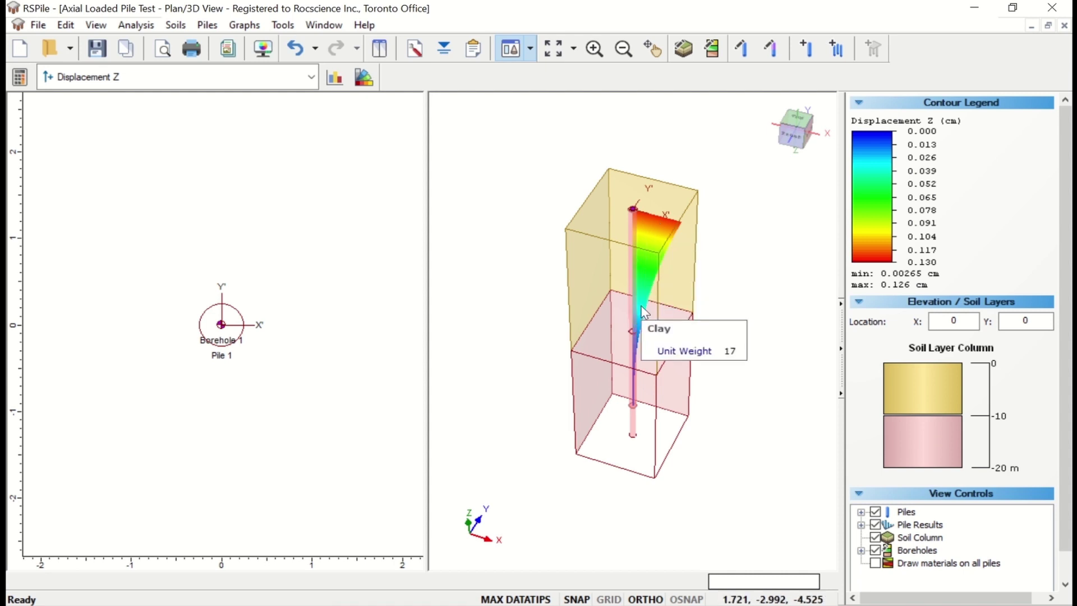
Step: Switch the pile contour to Beam Axial Force, showing -100 to -0.129 kN along the pile
click(311, 80)
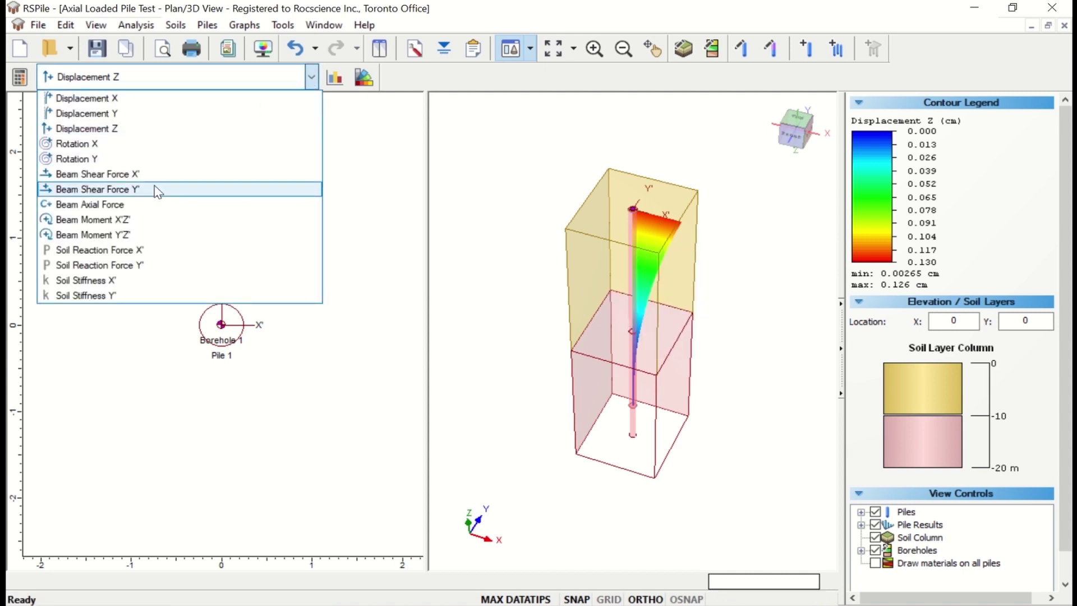
click(147, 208)
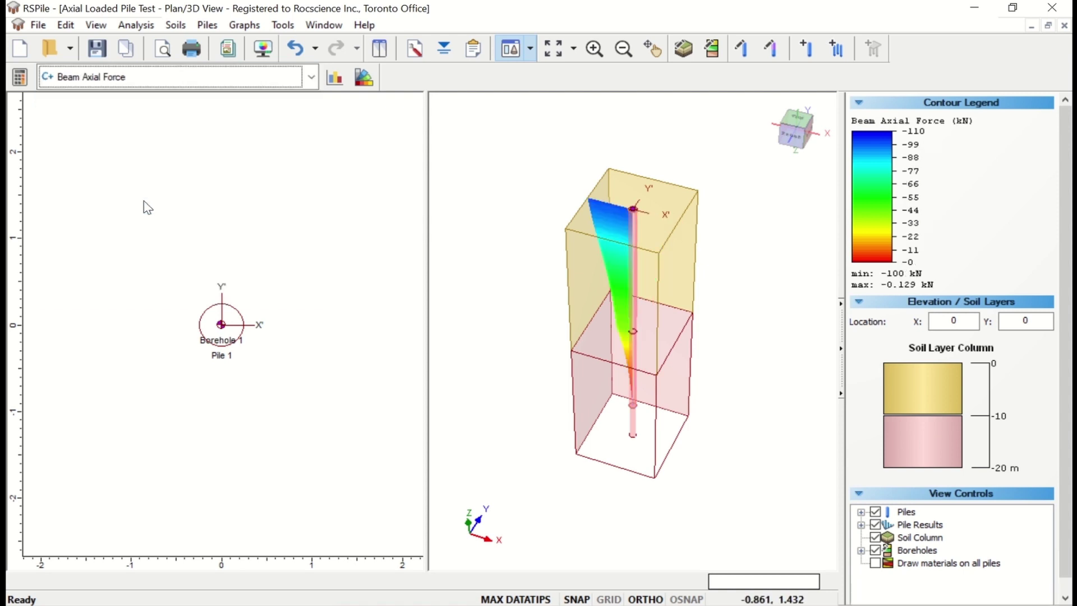
click(876, 525)
click(875, 525)
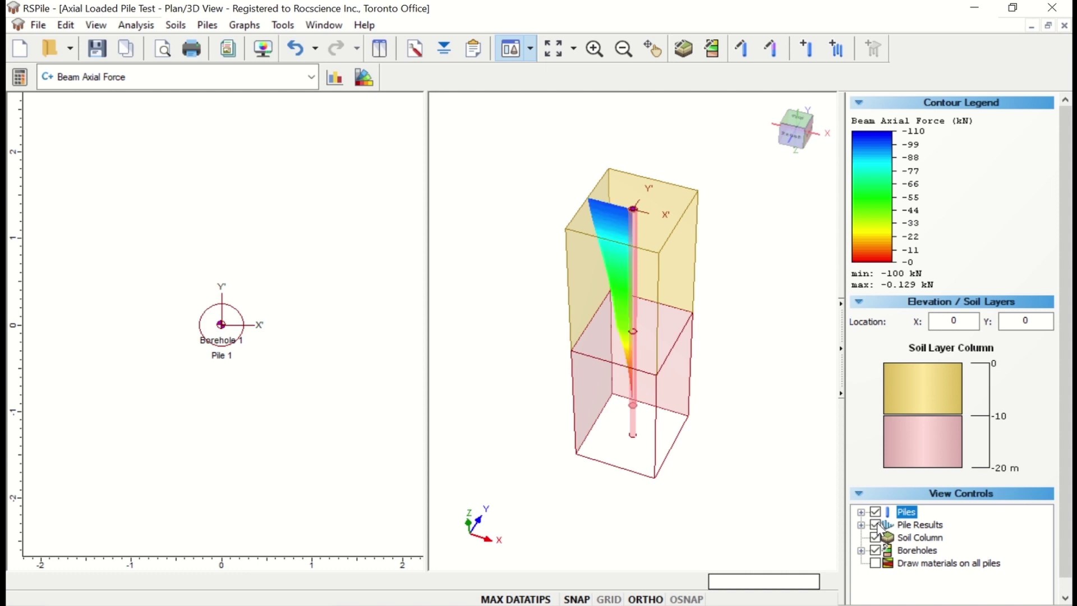
click(875, 526)
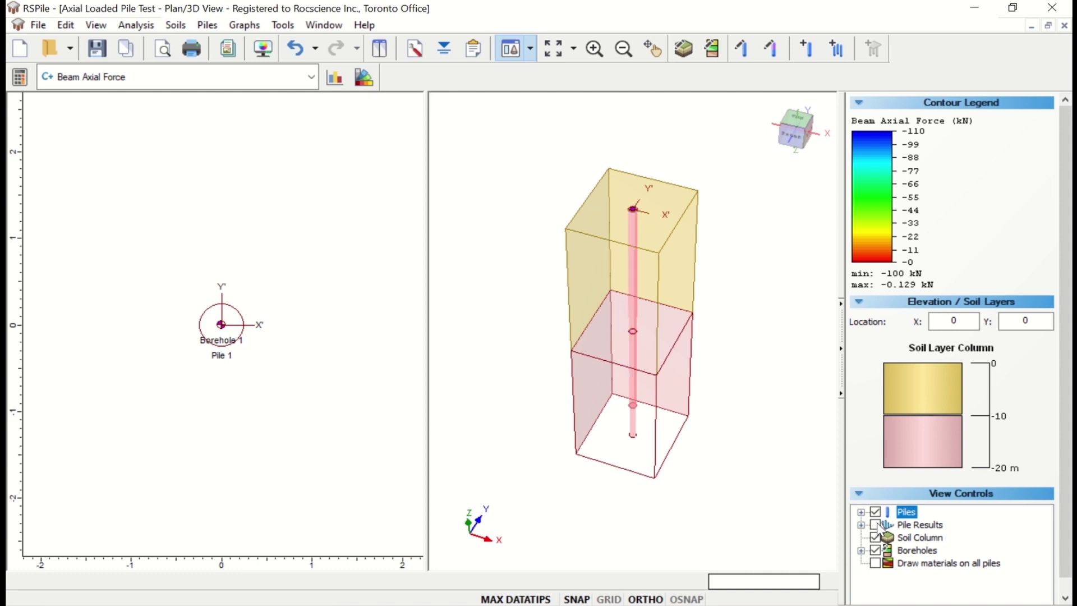
click(875, 525)
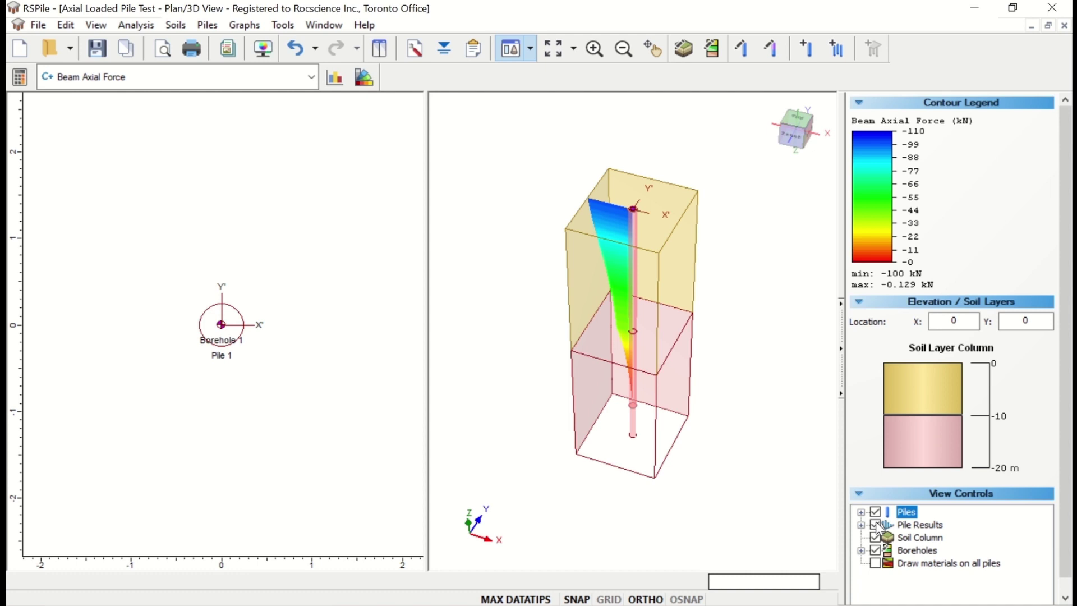
Step: Graph Pile 1's Displacement Z and Beam Axial Force versus depth and export them to a new Excel workbook
right_click(223, 331)
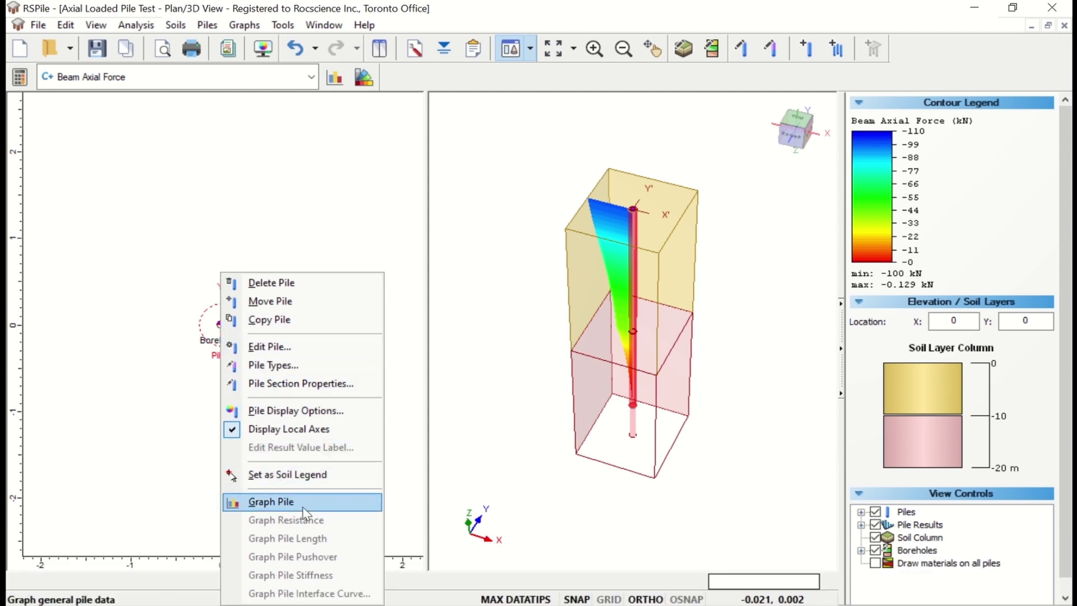
click(300, 504)
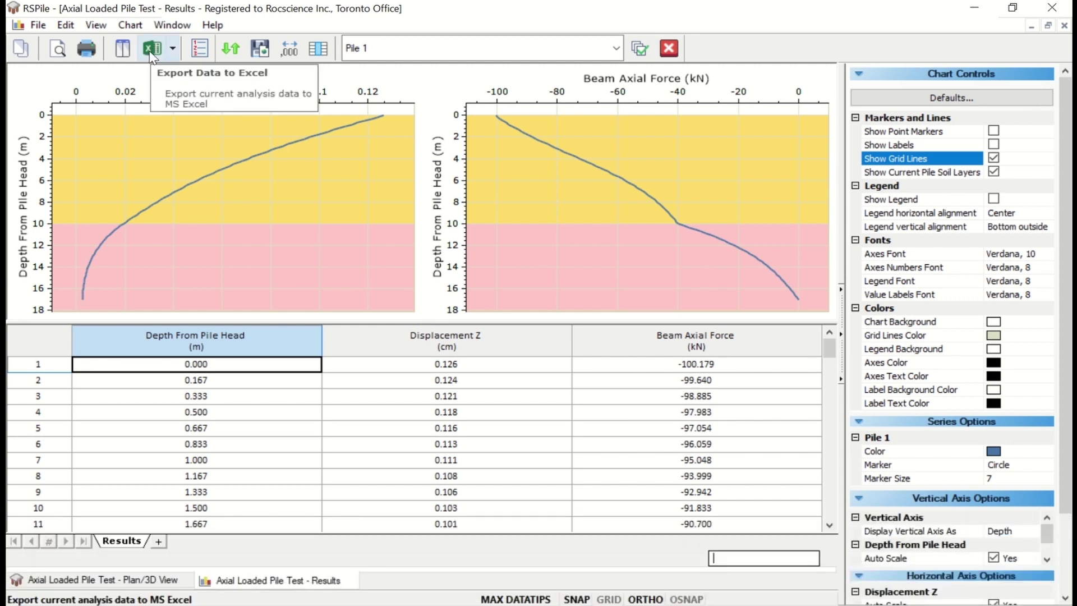
click(152, 52)
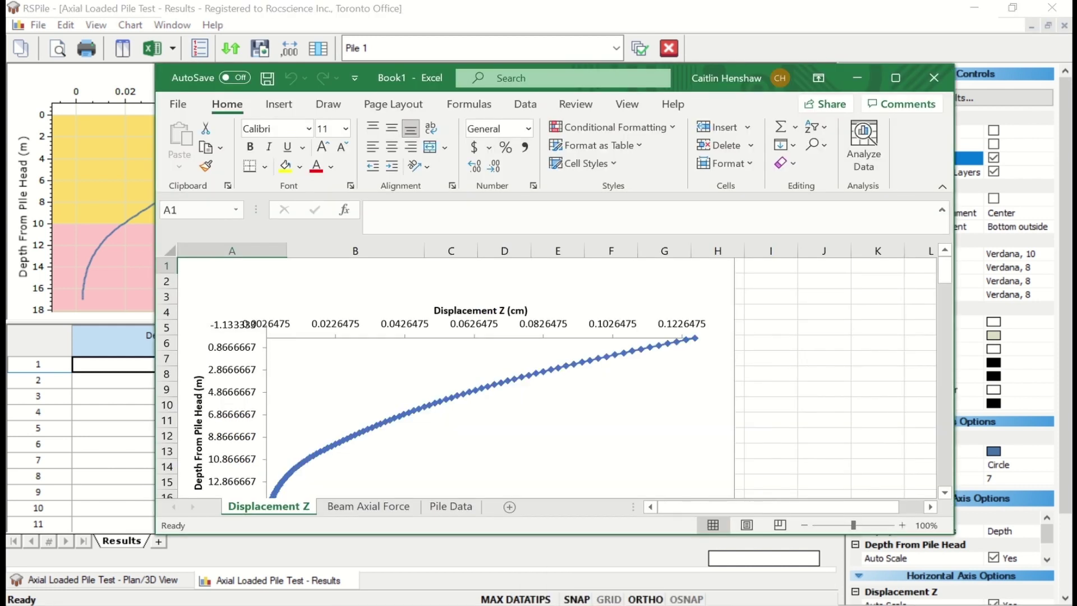
Step: Review the Beam Axial Force, Pile Data and Displacement Z sheets in the maximized workbook, then return to RSPile
click(896, 78)
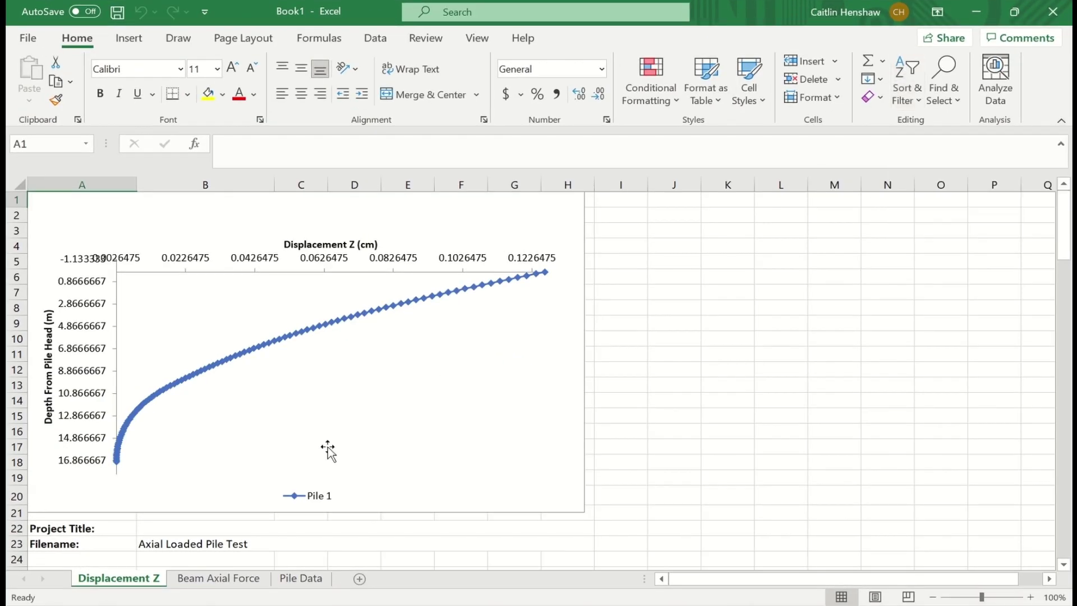
click(247, 583)
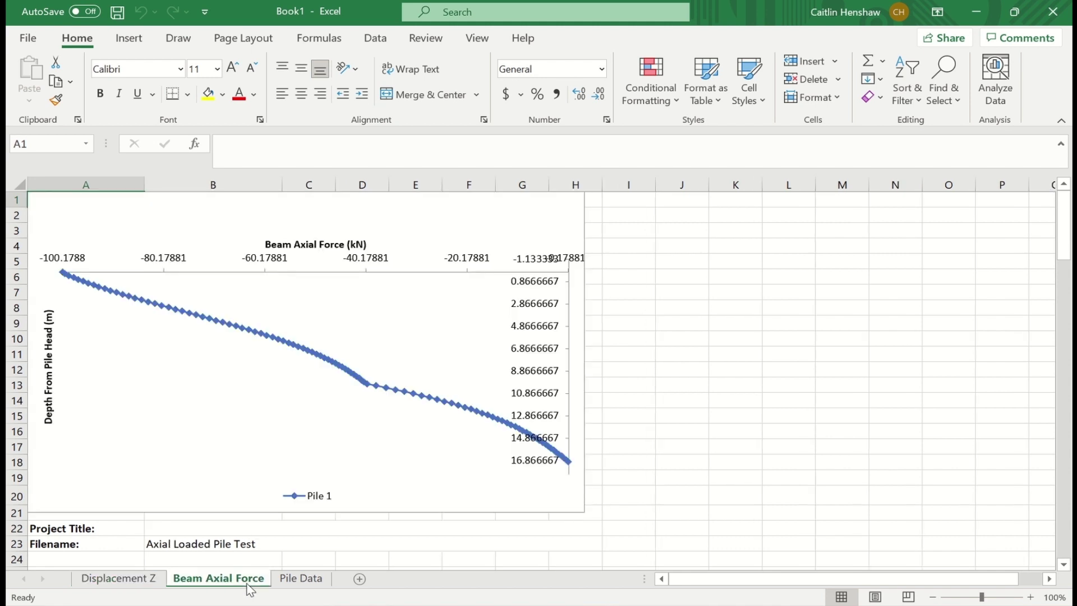
click(296, 584)
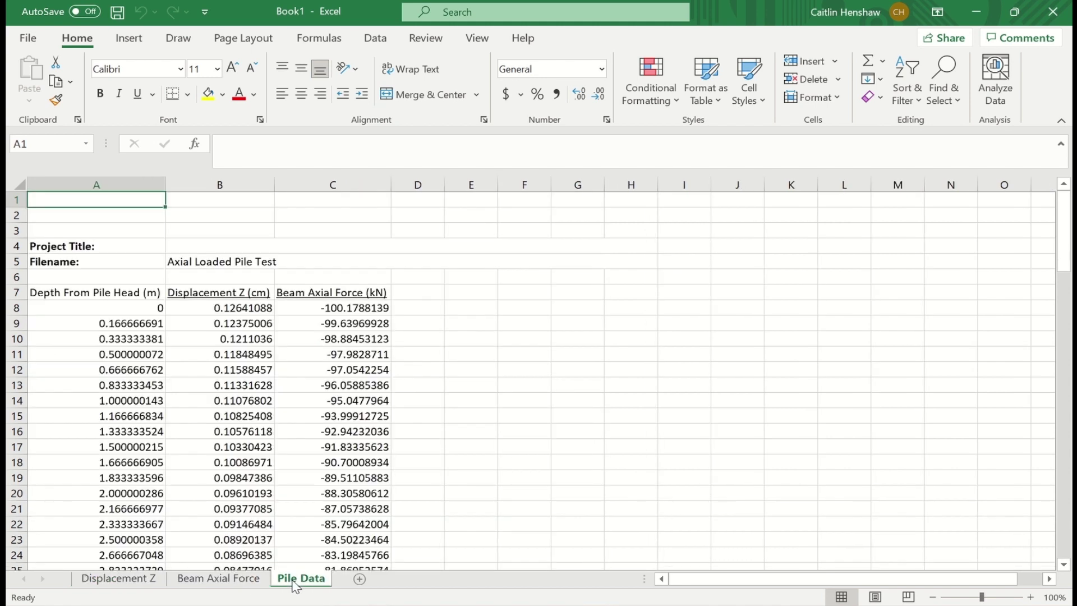
click(220, 584)
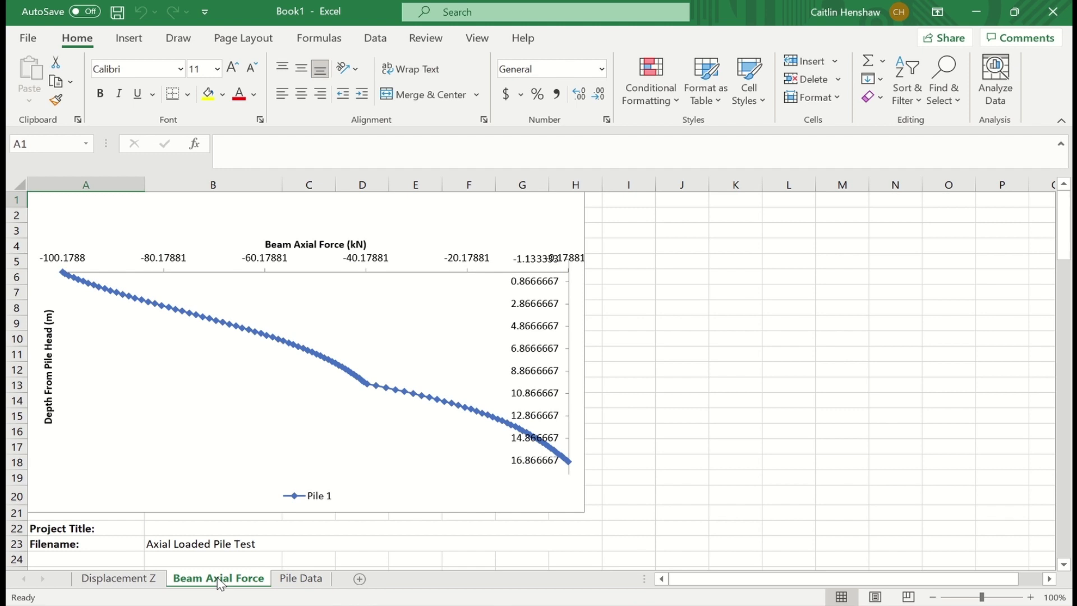
click(158, 585)
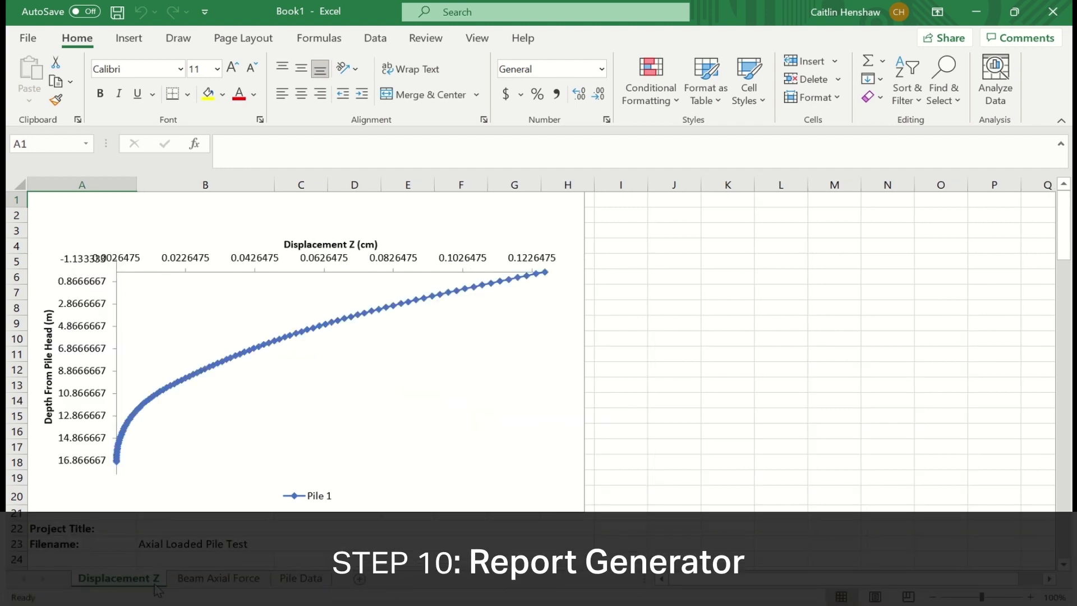
key(alt+Tab)
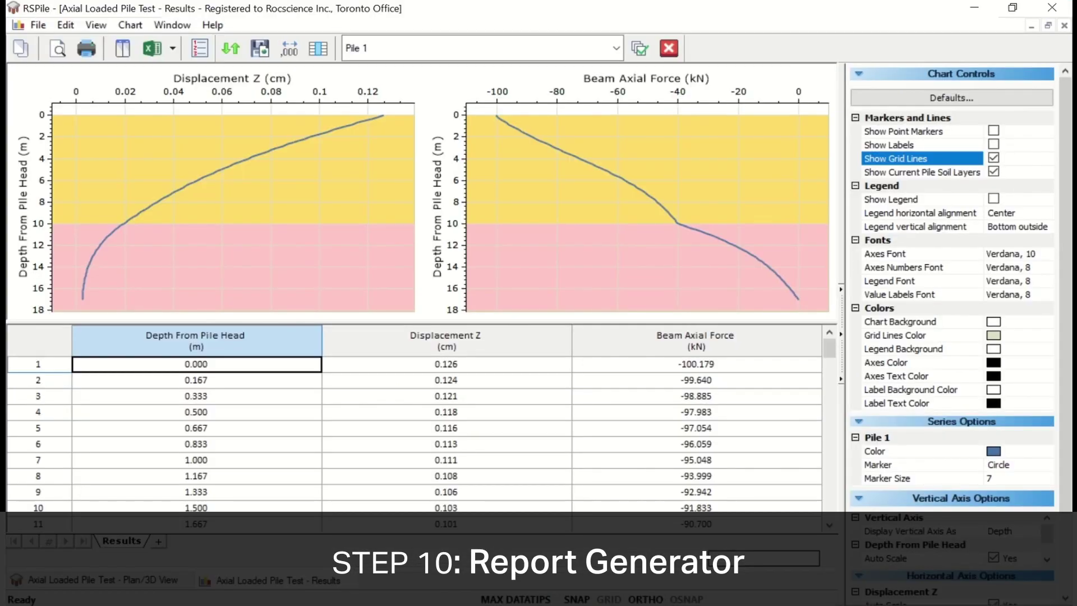
Step: Return to the Plan/3D View with axial force contours and start generating the analysis report
click(165, 583)
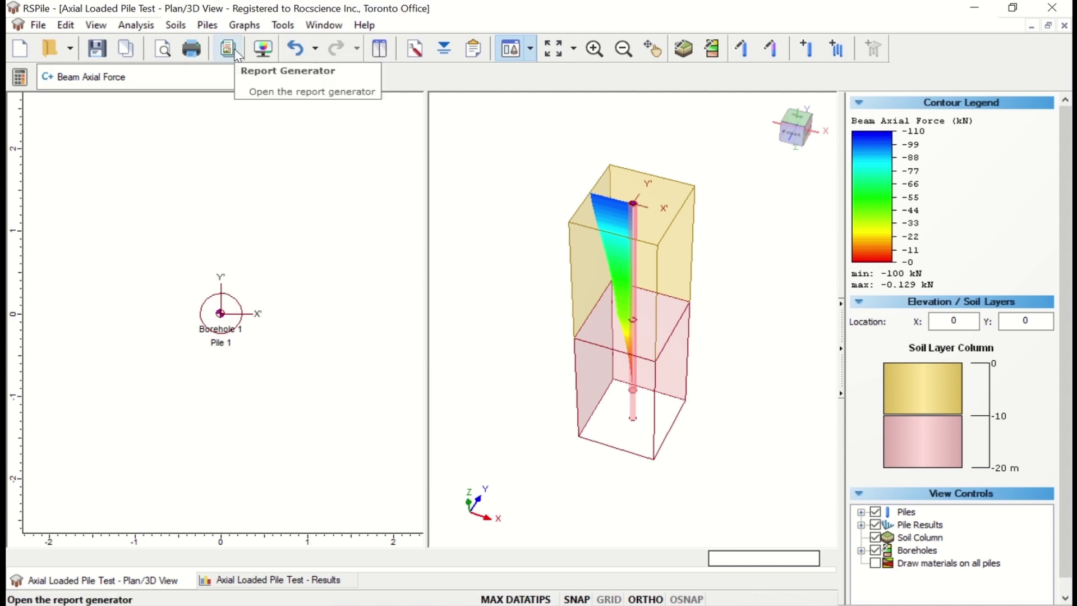
click(227, 49)
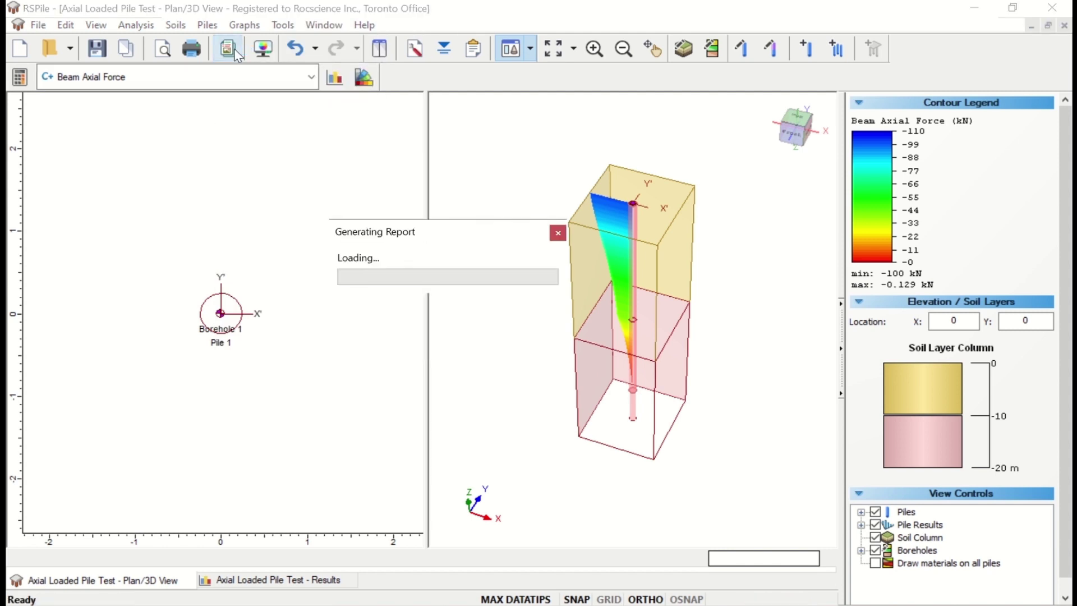